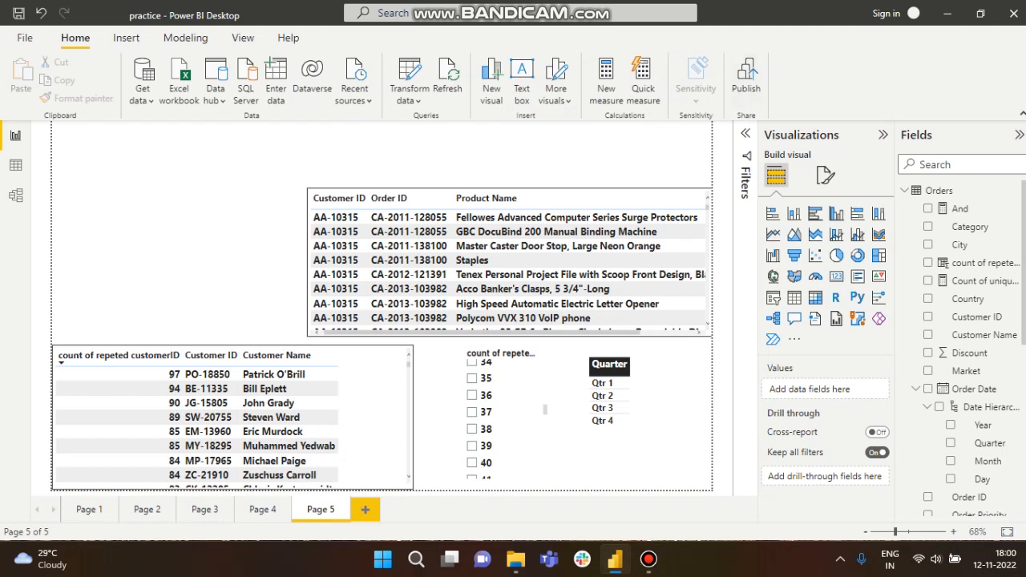
Cross-filter the customer count table by the first row of the order details table, and clear the selection
left_click(939, 190)
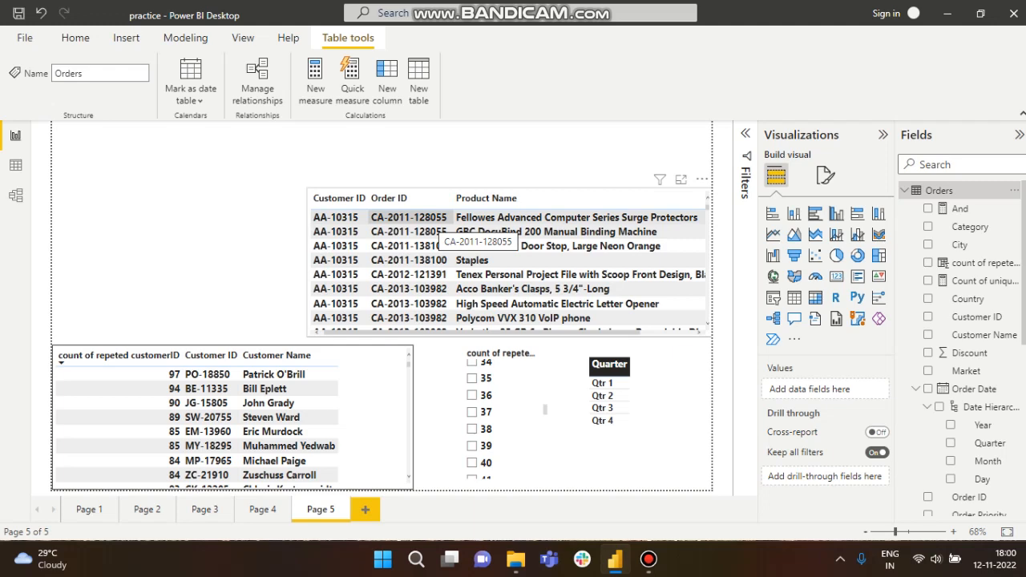
left_click(429, 221)
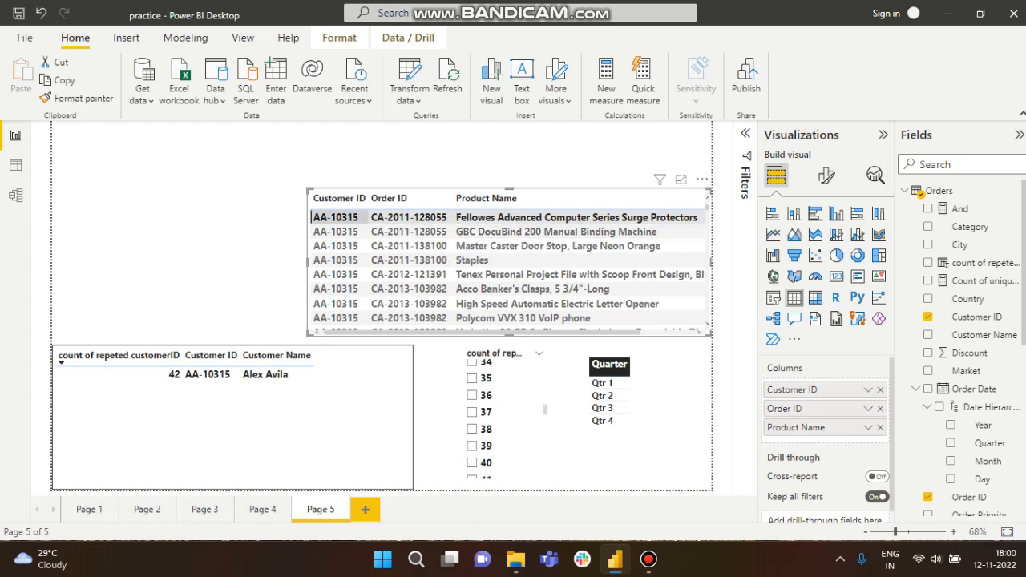
left_click(335, 217)
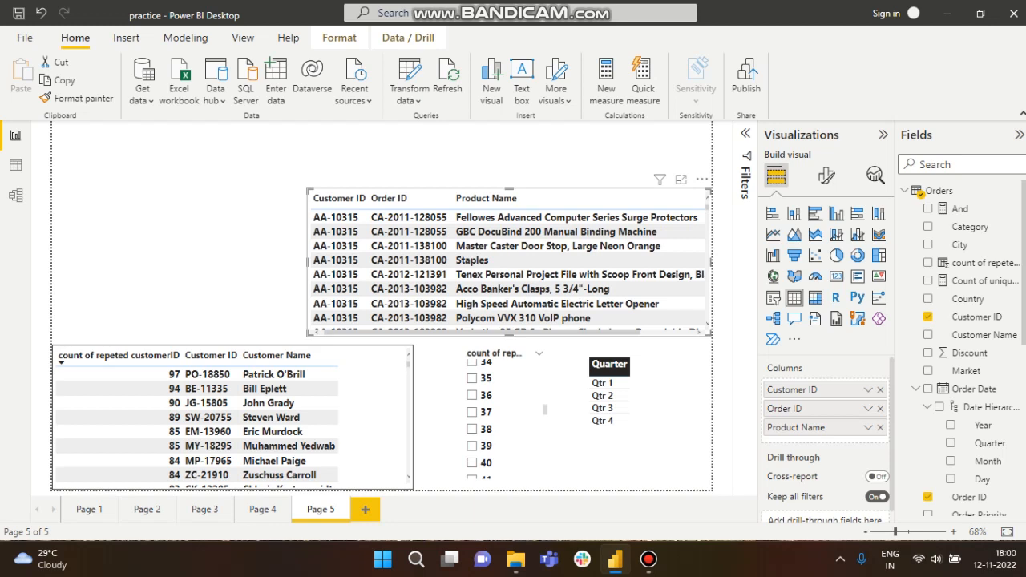
Display the DAX formula of the calculated column "count of repeted customerID" in the Orders table
scroll(962, 345, "down", 5)
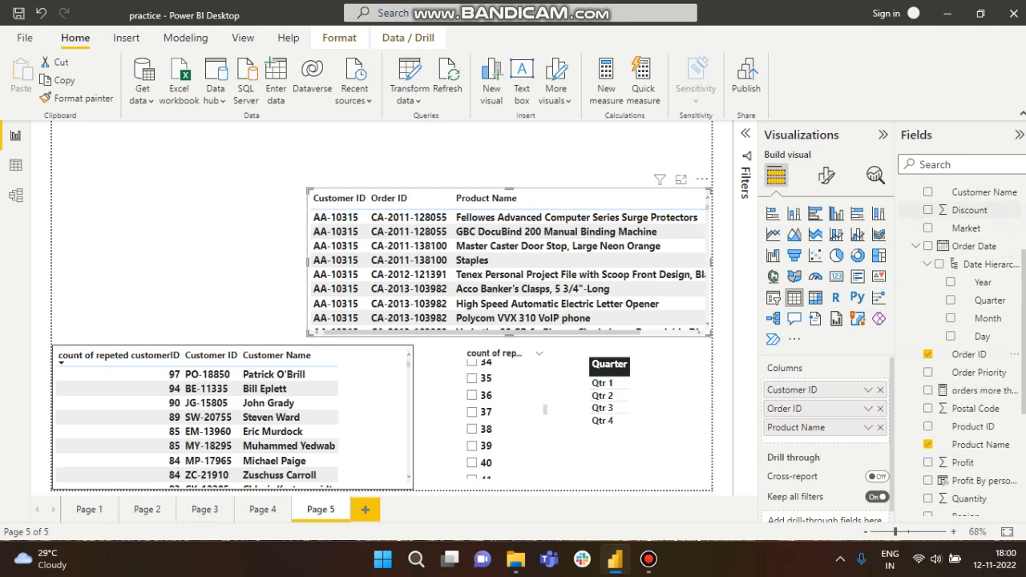
scroll(961, 365, "down", 1)
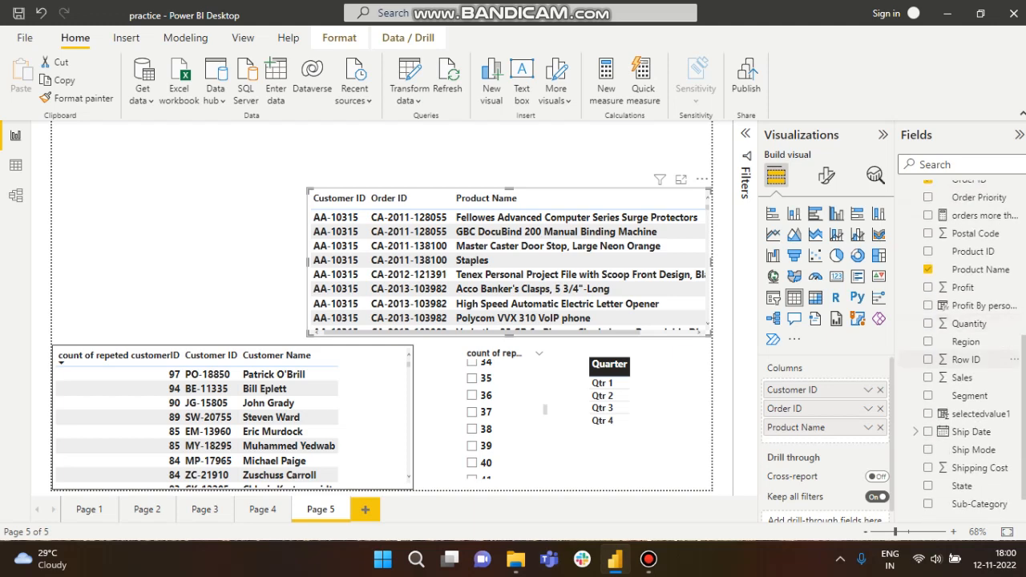
scroll(962, 359, "down", 1)
scroll(962, 359, "up", 10)
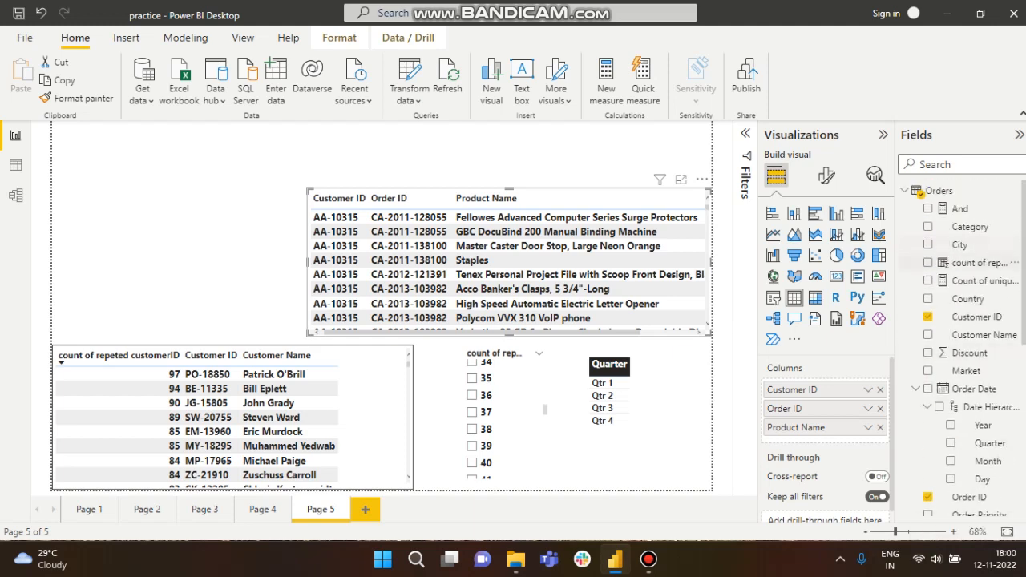
left_click(979, 262)
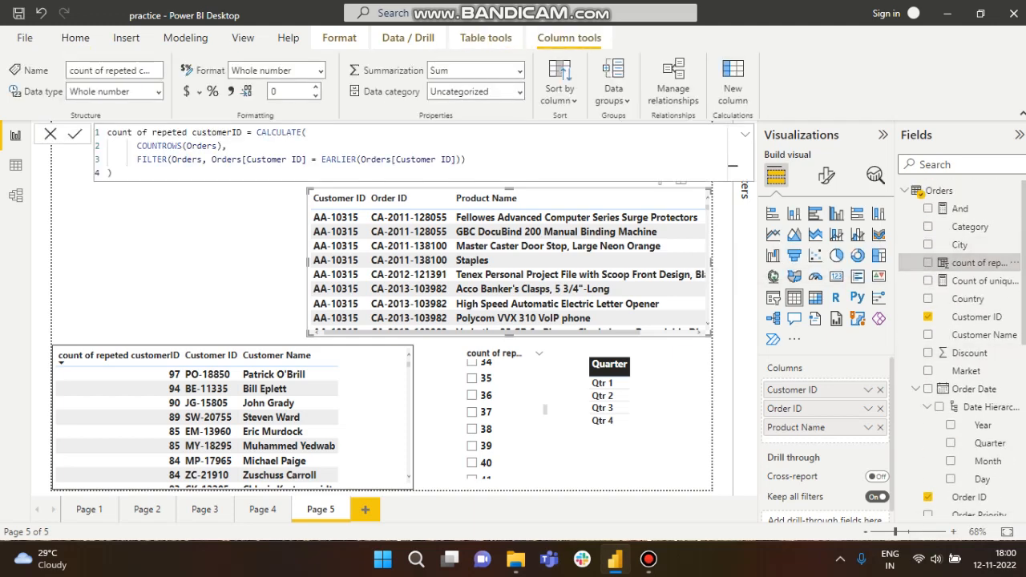
Examine the CALCULATE, COUNTROWS, FILTER and EARLIER functions used in the column formula
double_click(276, 133)
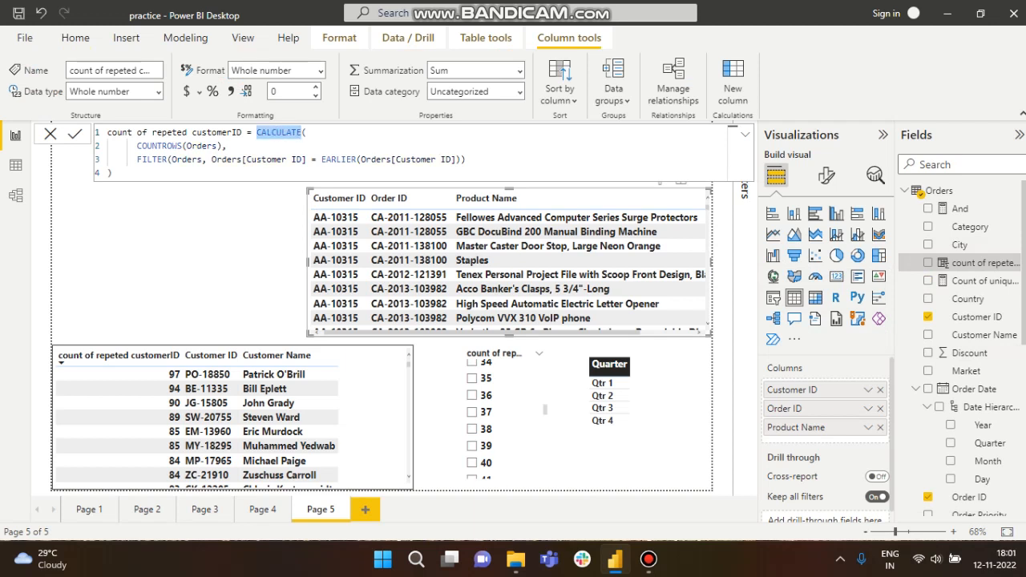
double_click(159, 146)
double_click(152, 159)
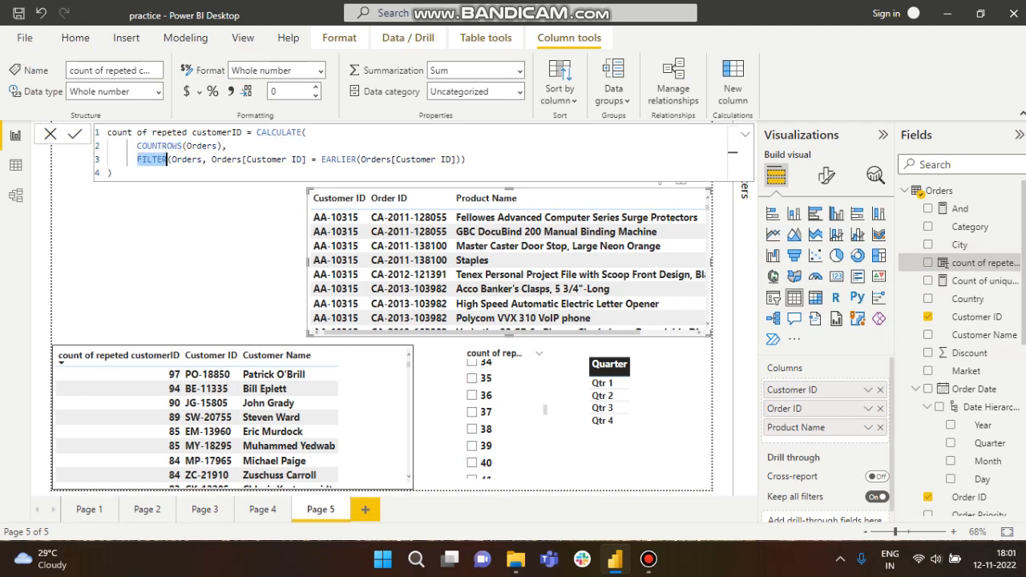
double_click(345, 159)
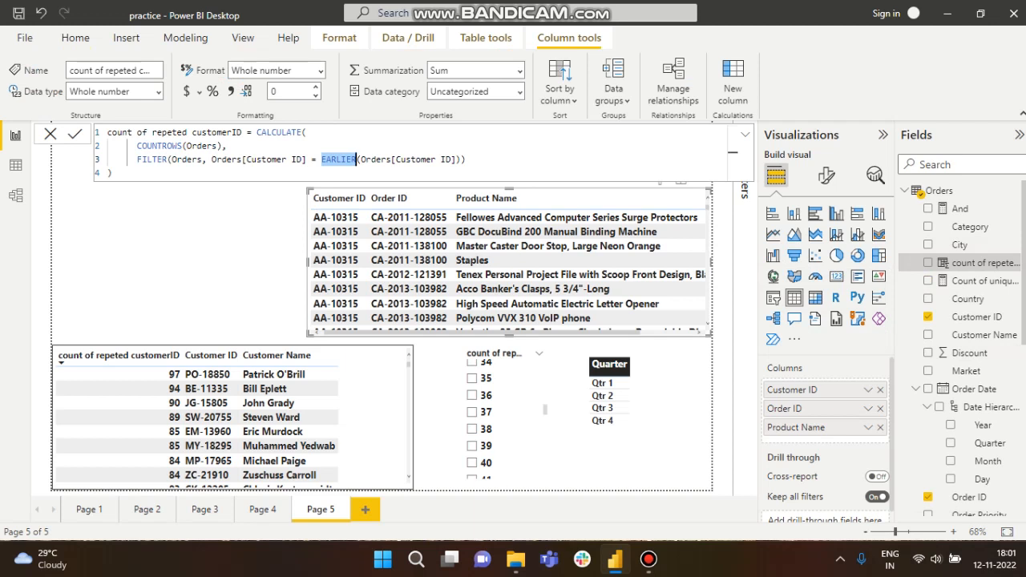
Examine the FILTER arguments: the Orders table and the comparison of Orders[Customer ID] with EARLIER(Orders[Customer ID])
left_click_drag(137, 159, 307, 160)
double_click(198, 159)
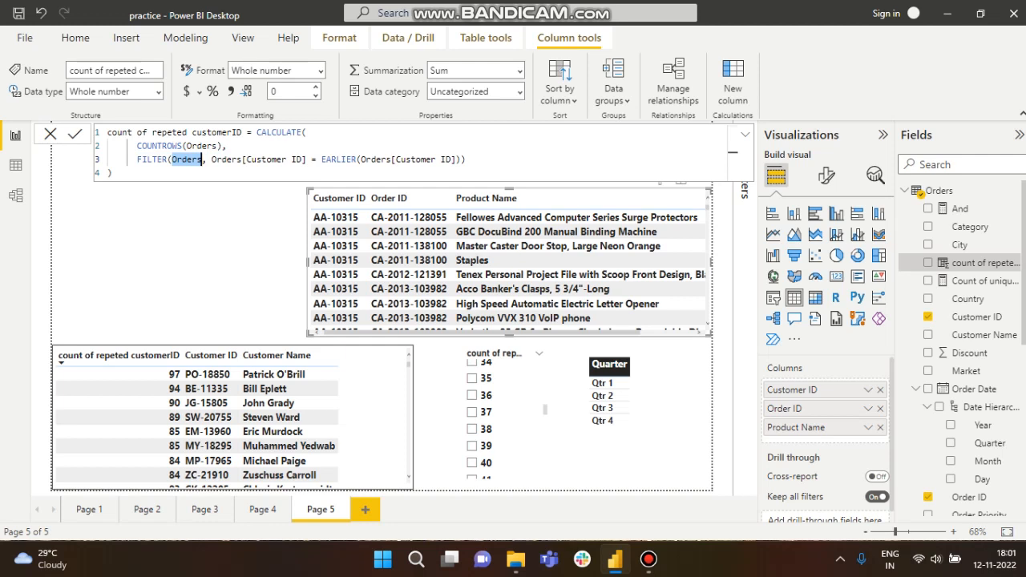
left_click_drag(208, 159, 306, 159)
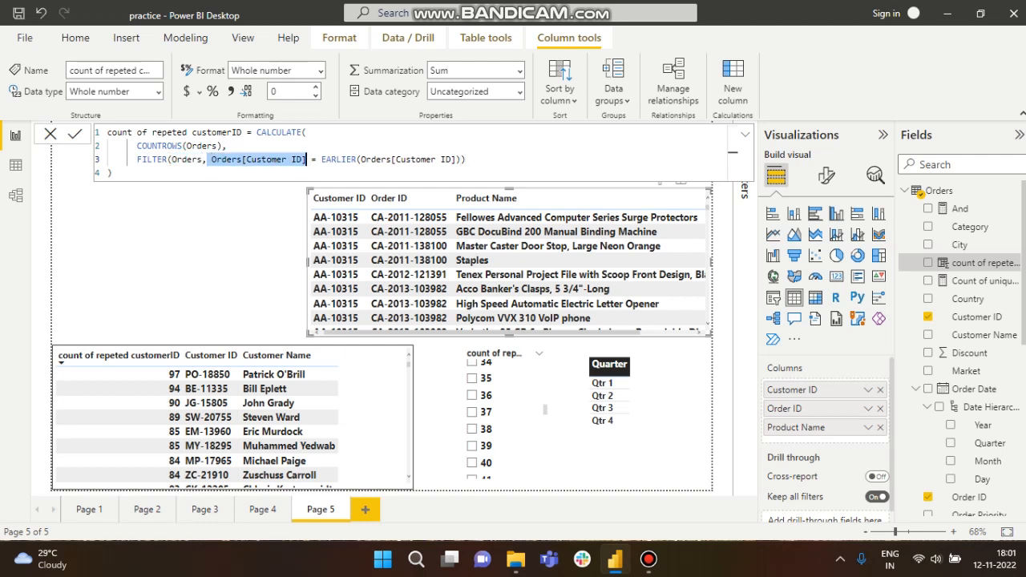
double_click(356, 160)
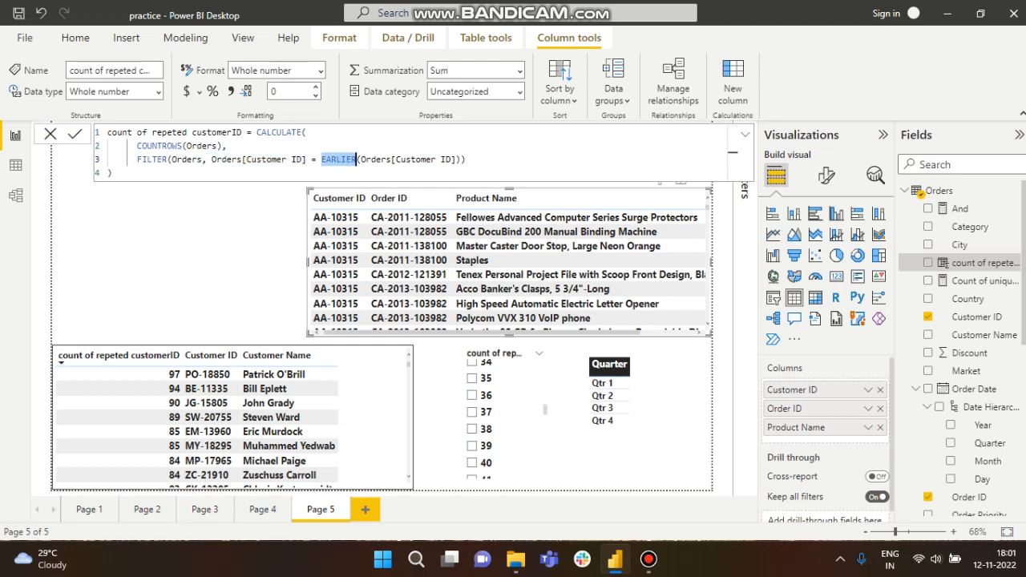
double_click(414, 159)
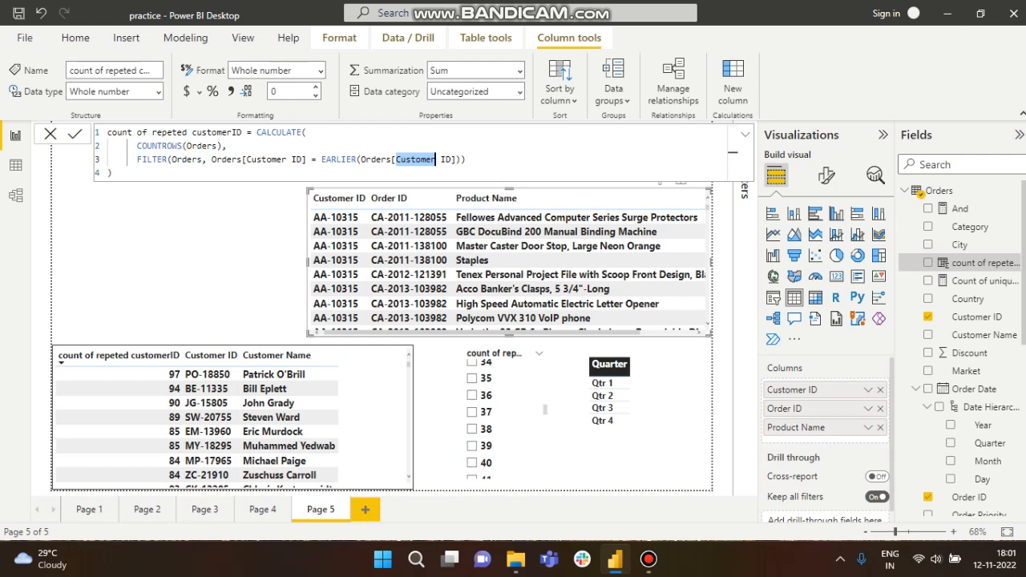
left_click(456, 159)
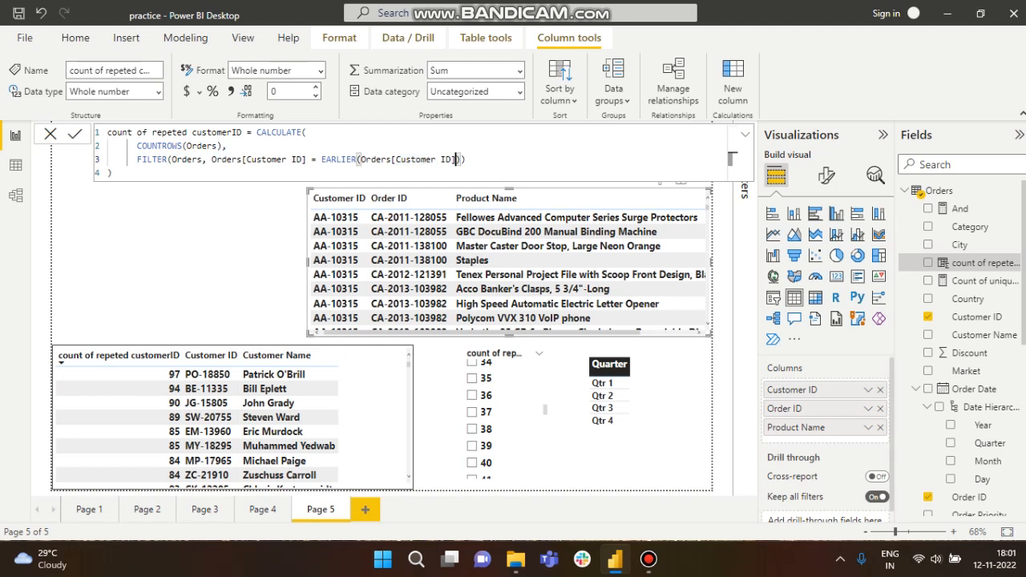
triple_click(303, 160)
left_click(267, 160)
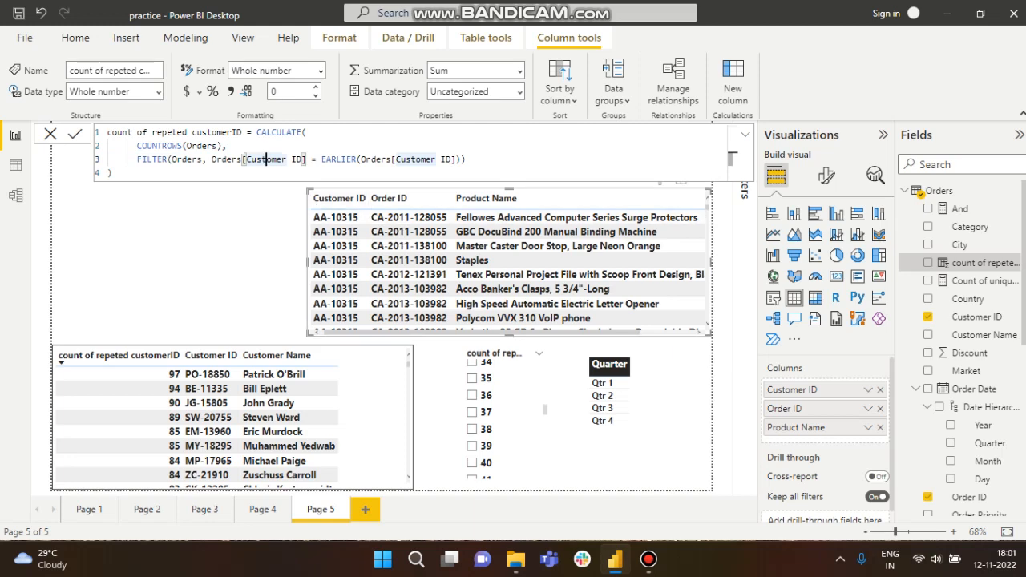
double_click(376, 159)
Trace the formula against the first order row, from the EARLIER argument back through COUNTROWS(Orders) to the enclosing CALCULATE
left_click(336, 218)
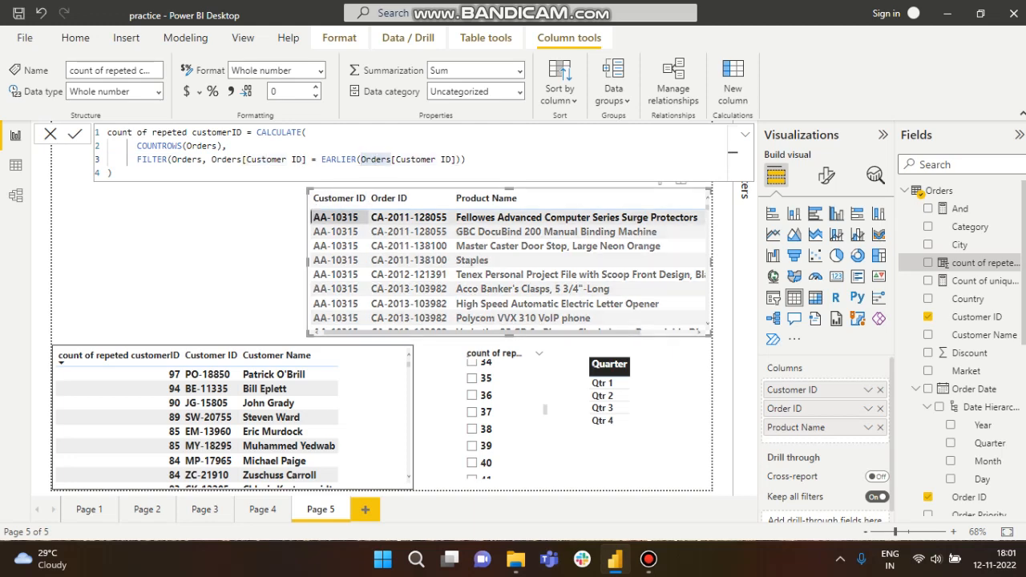
left_click(336, 217)
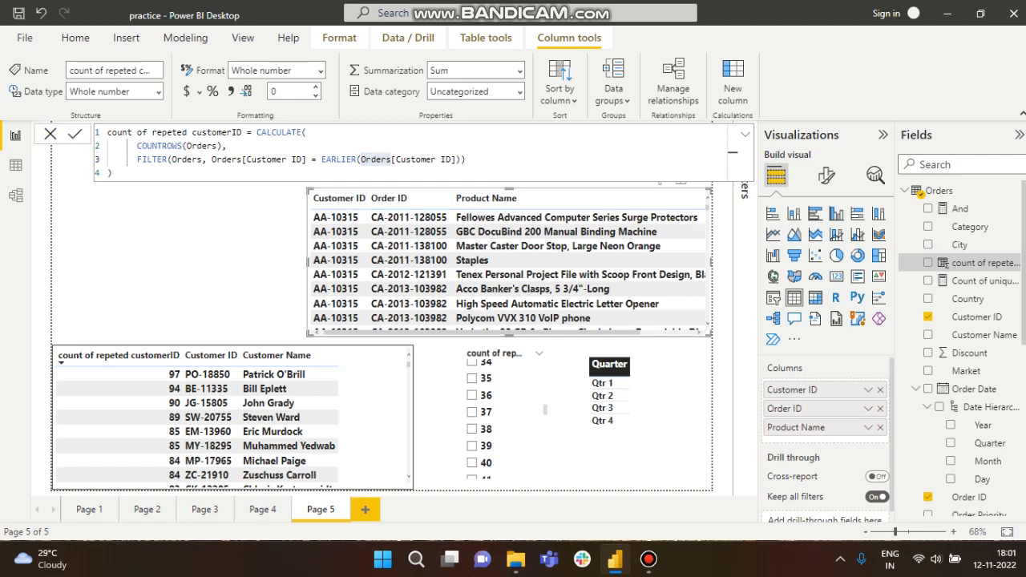
left_click_drag(455, 159, 361, 159)
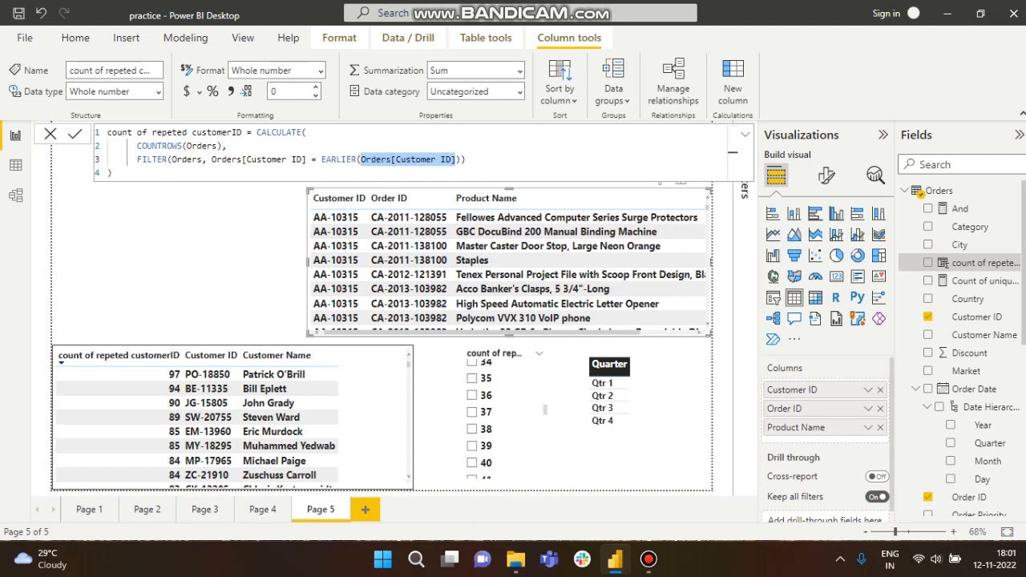
left_click_drag(307, 160, 212, 159)
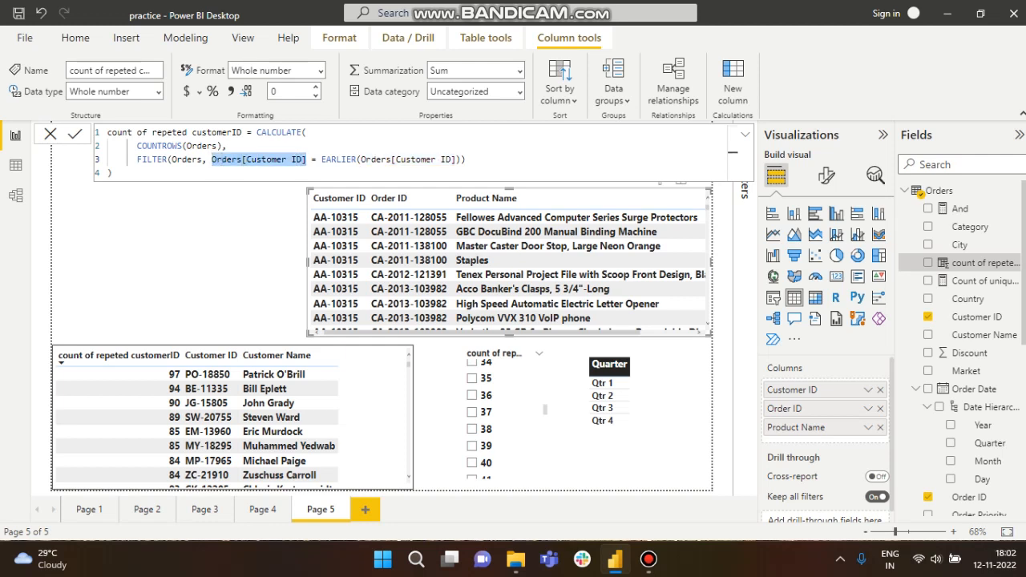
left_click_drag(222, 145, 137, 145)
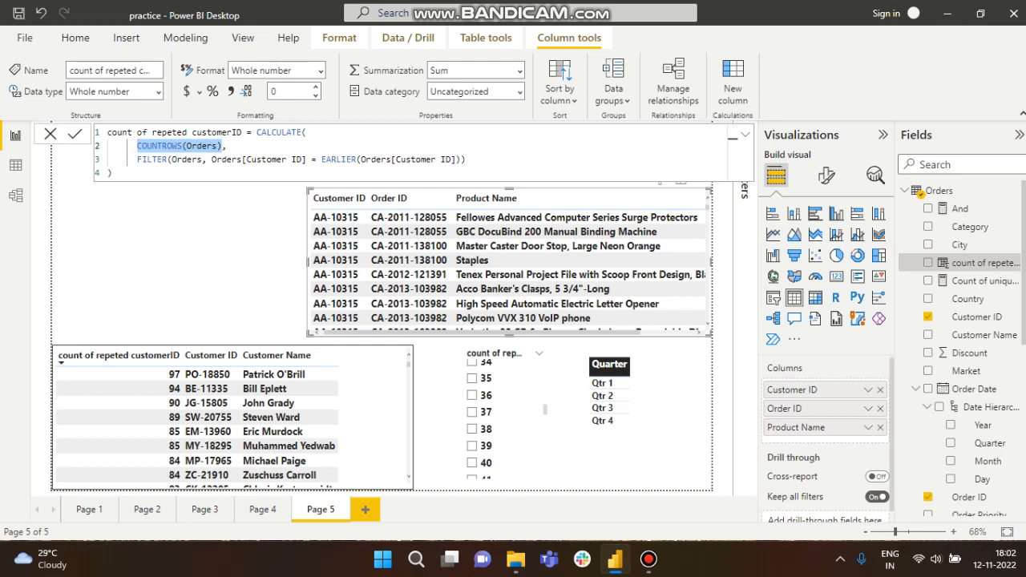
left_click_drag(307, 132, 257, 132)
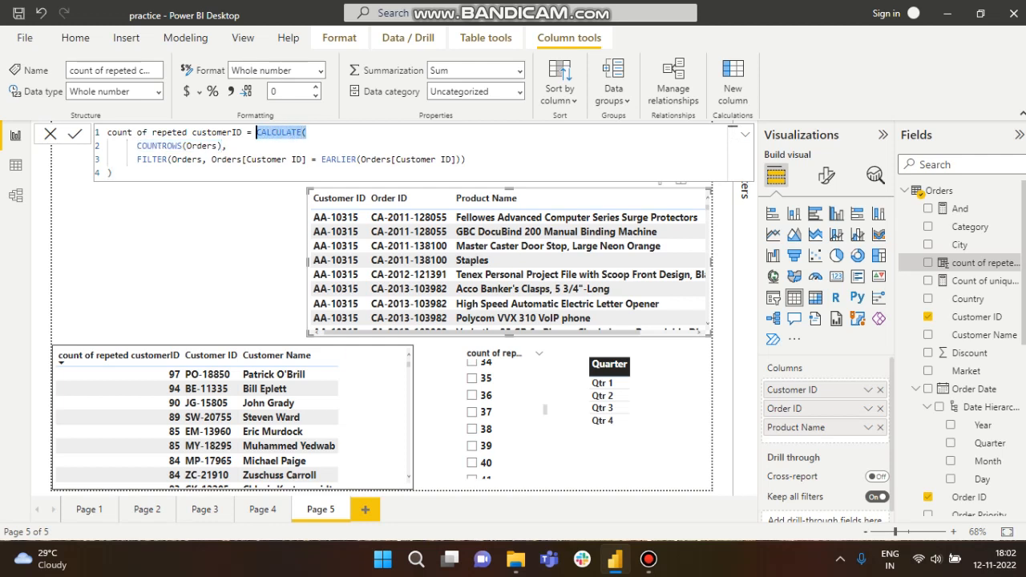
left_click(113, 173)
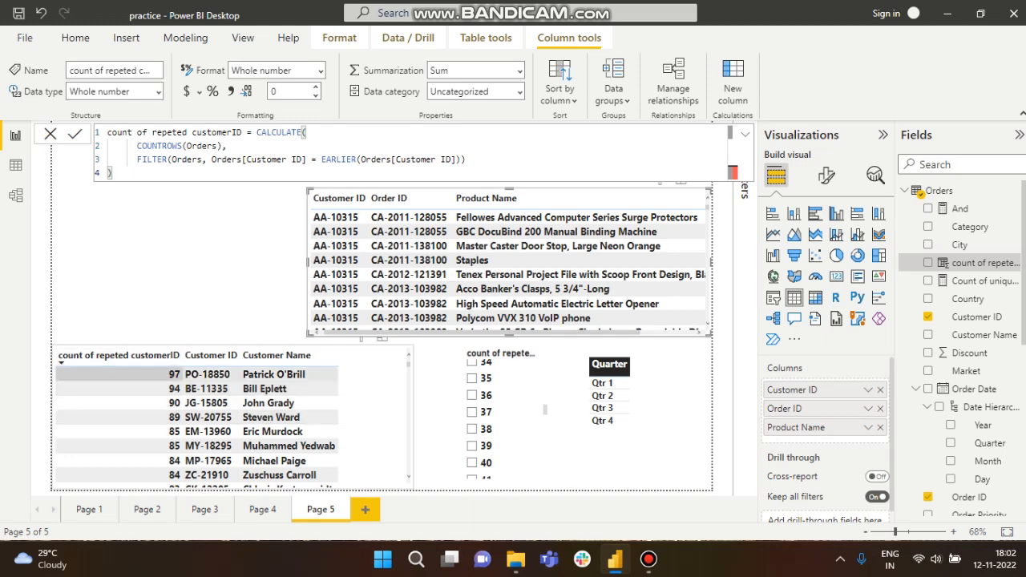
Look through the repeat counts per customer in the customer count table and return to its first row
scroll(121, 388, "down", 1)
scroll(120, 384, "down", 10)
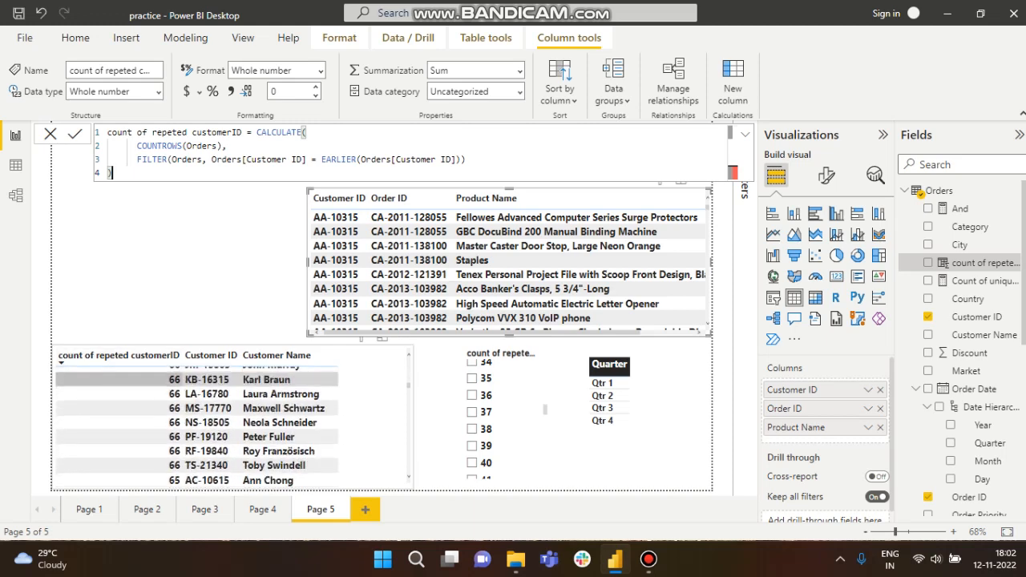
scroll(120, 384, "up", 6)
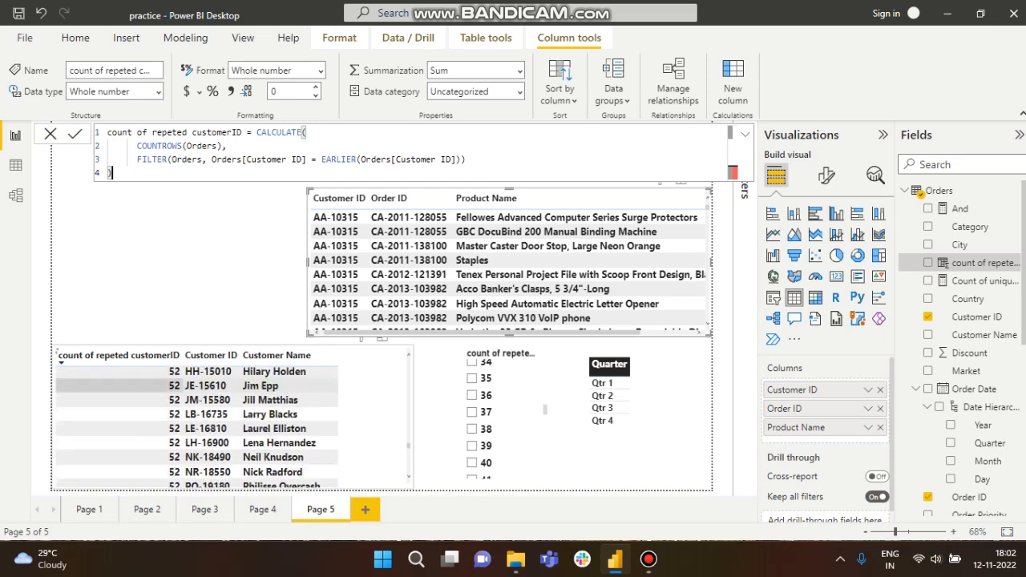
scroll(120, 383, "up", 8)
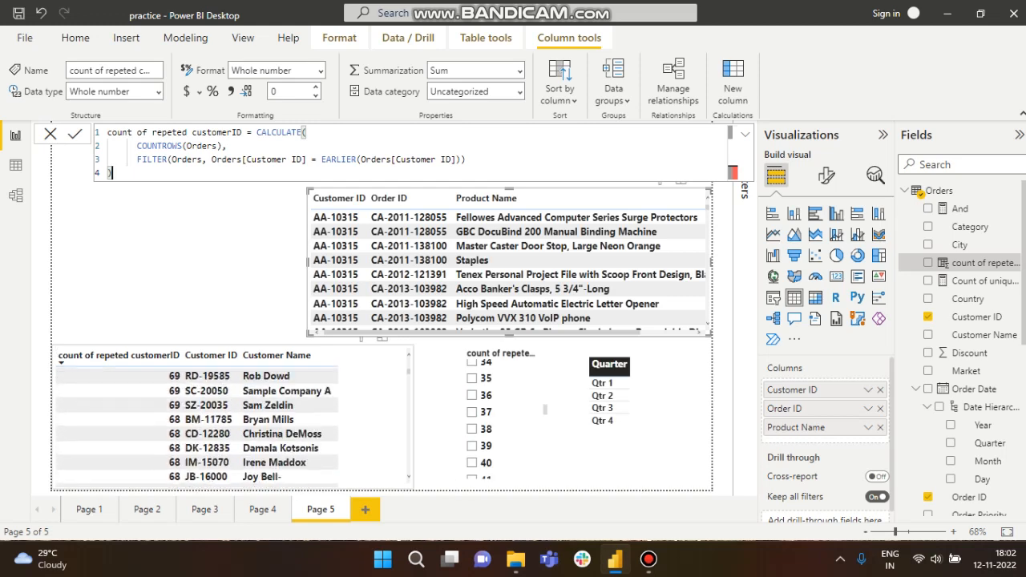
scroll(120, 383, "up", 5)
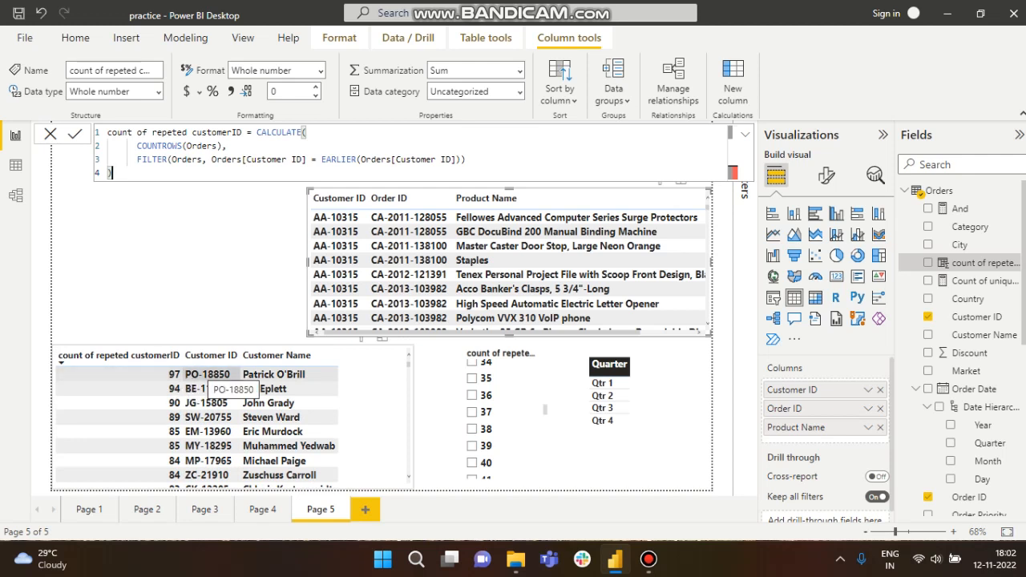
Filter the order details by the customer with the highest repeat count and look through that customer's orders
left_click(207, 374)
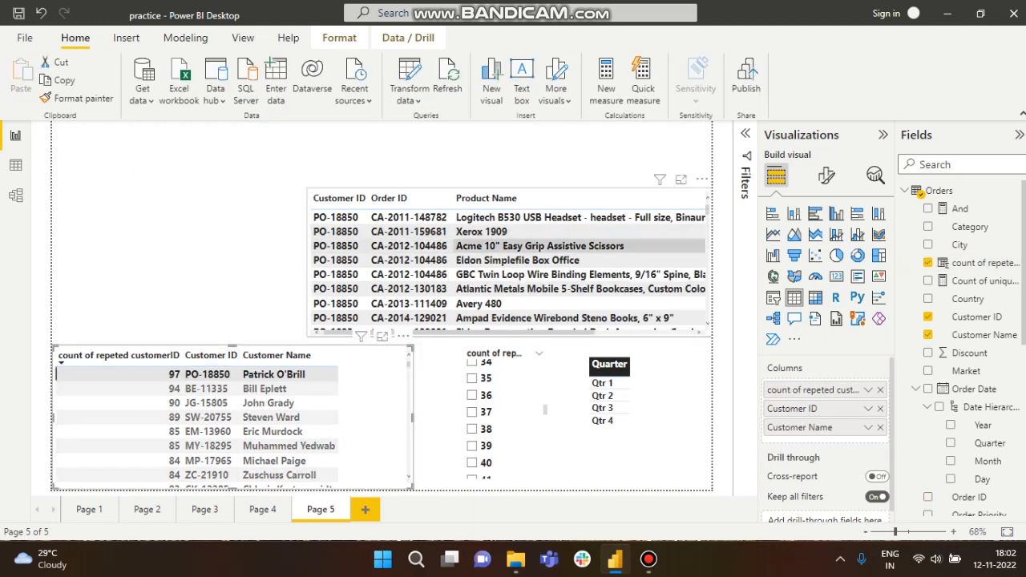
scroll(535, 256, "down", 10)
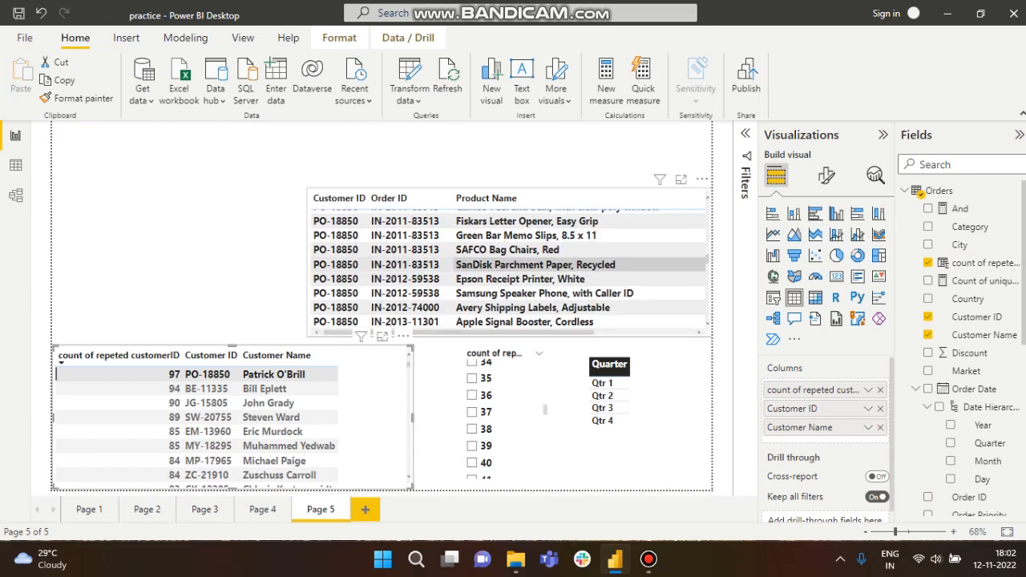
scroll(535, 263, "down", 10)
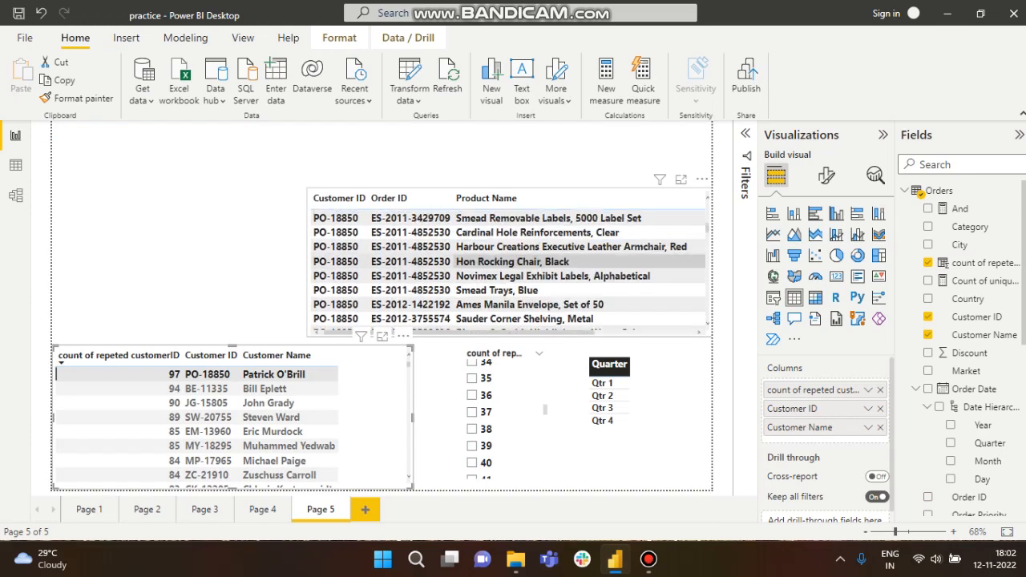
scroll(536, 261, "up", 15)
Filter the order details by the last customer with a repeat count of 18 and review that customer's orders
scroll(290, 391, "down", 10)
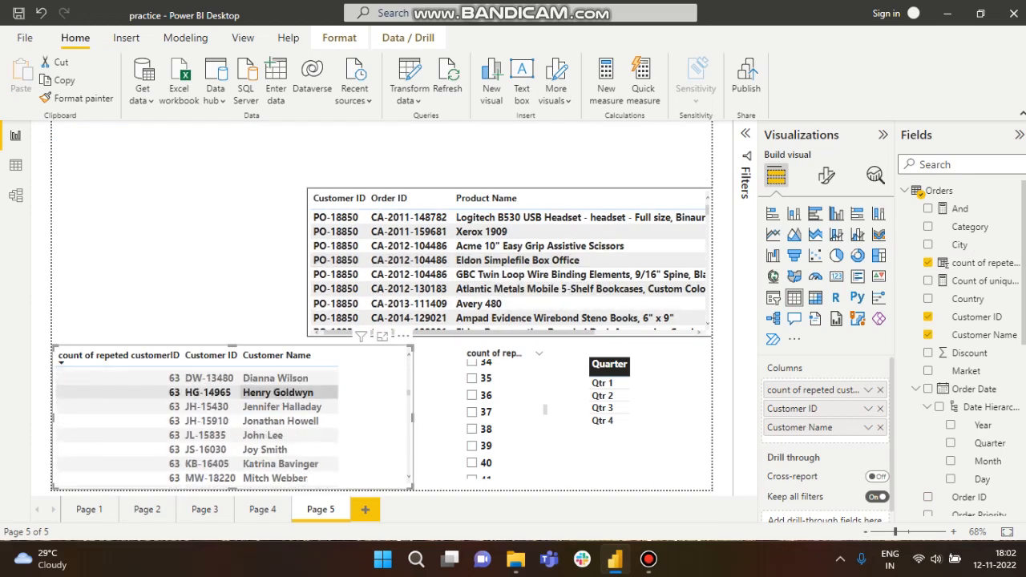
scroll(290, 392, "down", 12)
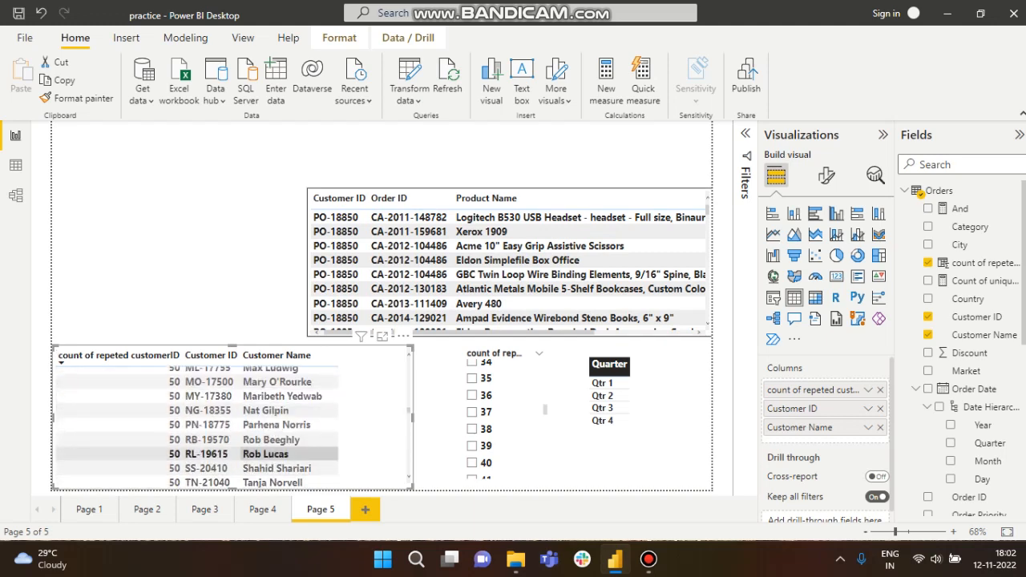
scroll(273, 451, "down", 15)
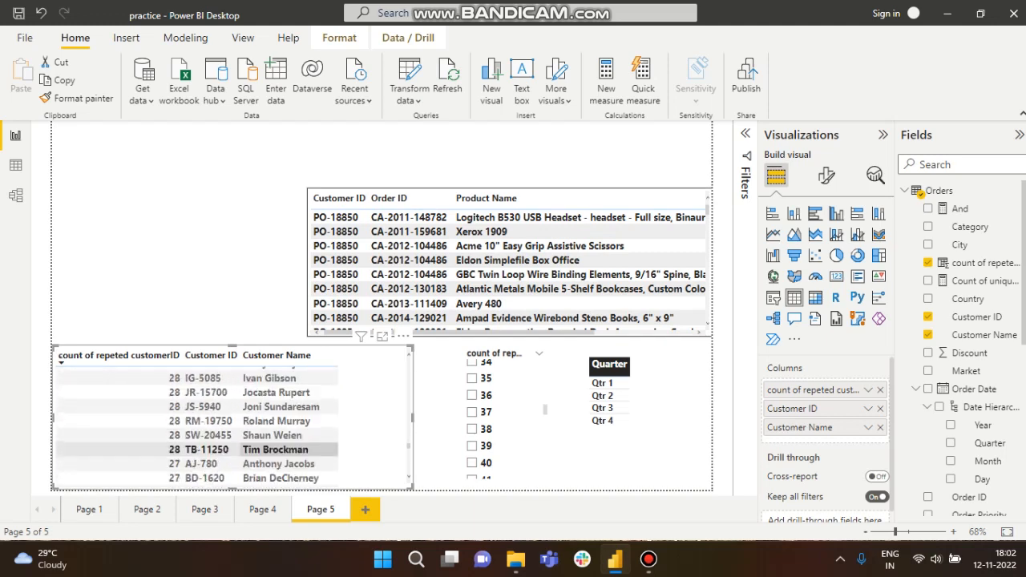
scroll(273, 451, "down", 10)
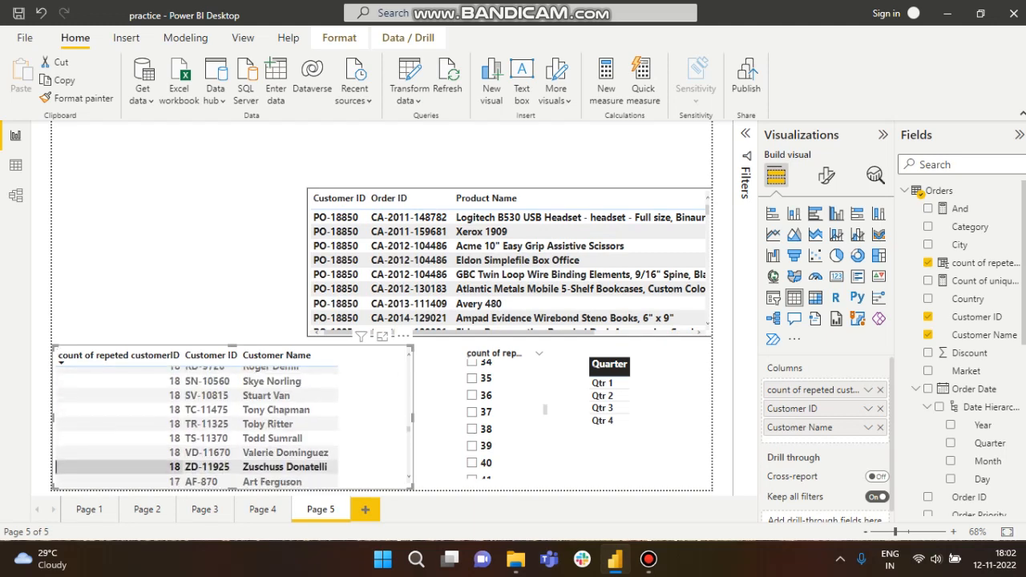
scroll(497, 296, "down", 3)
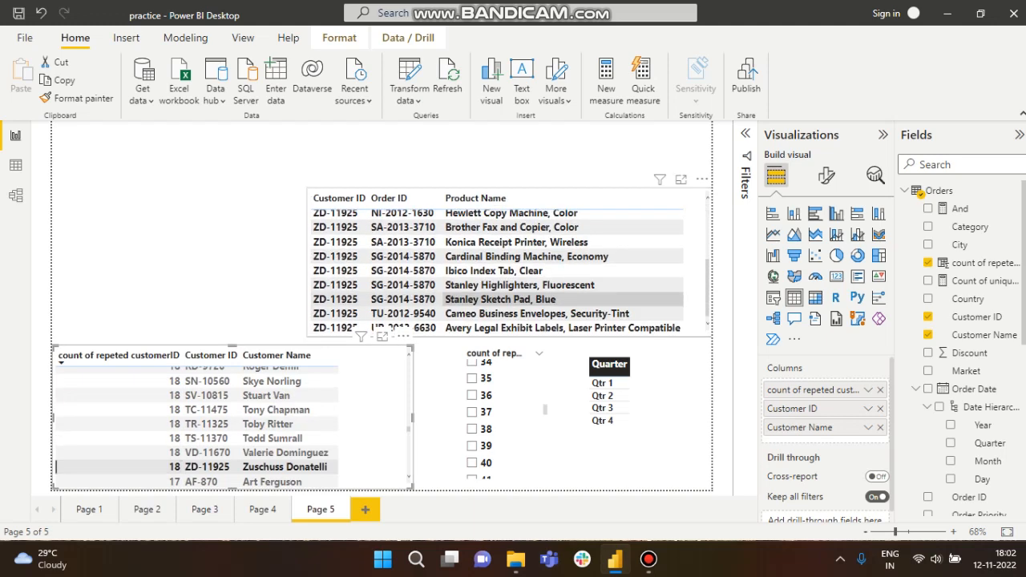
Recheck the filtered customer's rows in the order details from the last orders back to the first
scroll(496, 296, "up", 2)
scroll(497, 296, "down", 2)
scroll(497, 296, "up", 3)
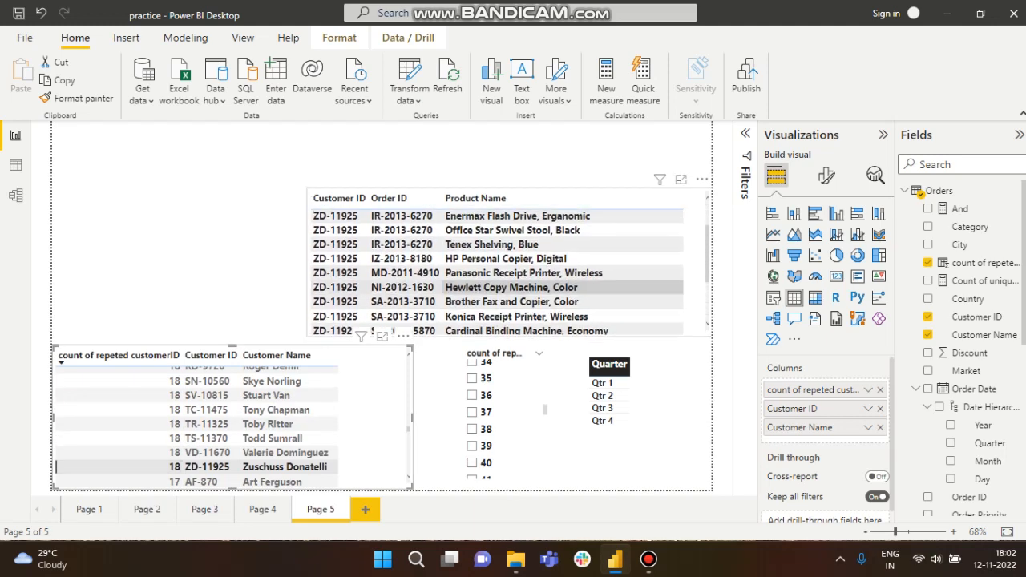
scroll(497, 301, "down", 3)
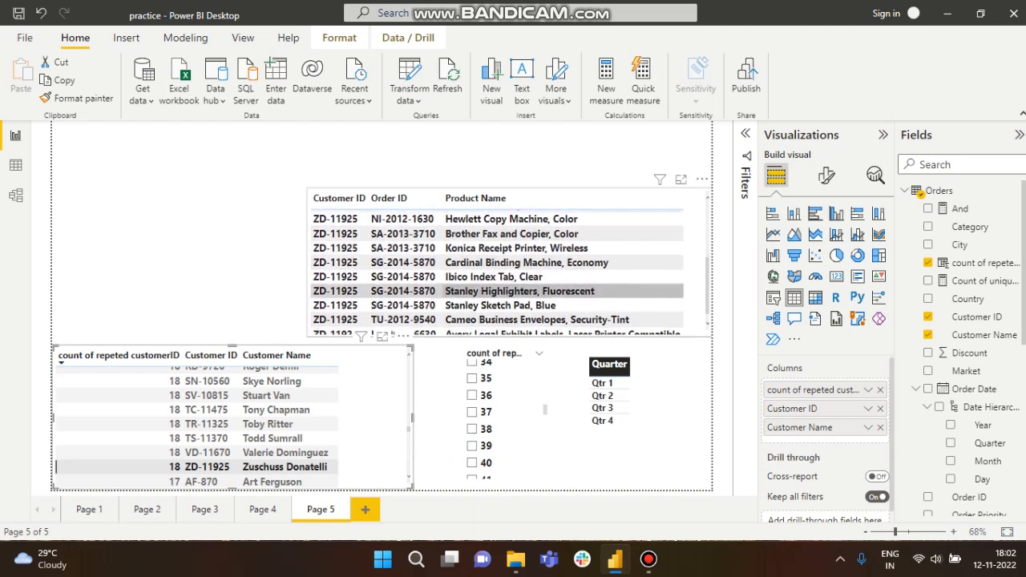
scroll(497, 300, "up", 3)
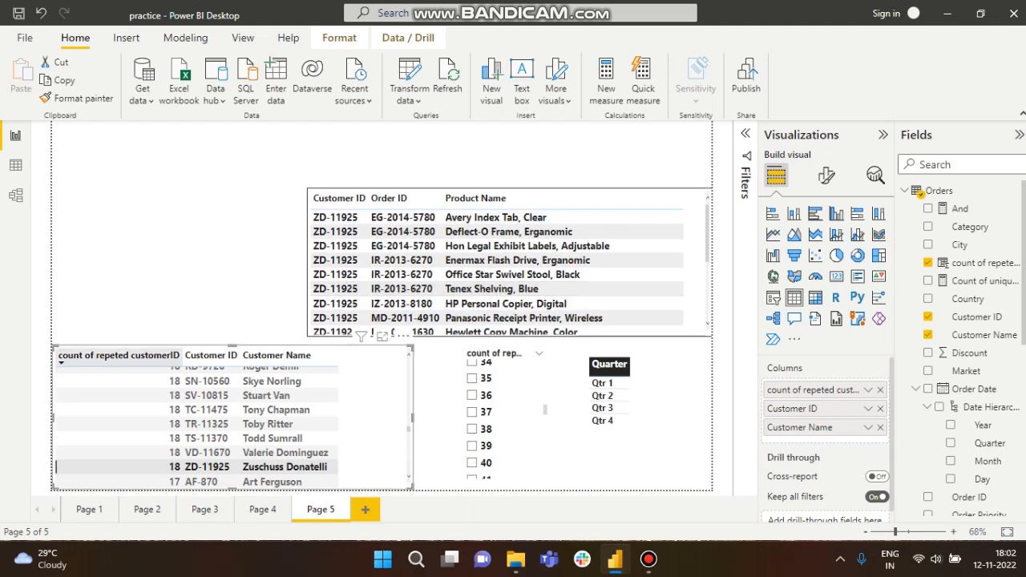
Sort the customer count table by repeat count in ascending order and clear the customer filter on the order details
left_click(119, 356)
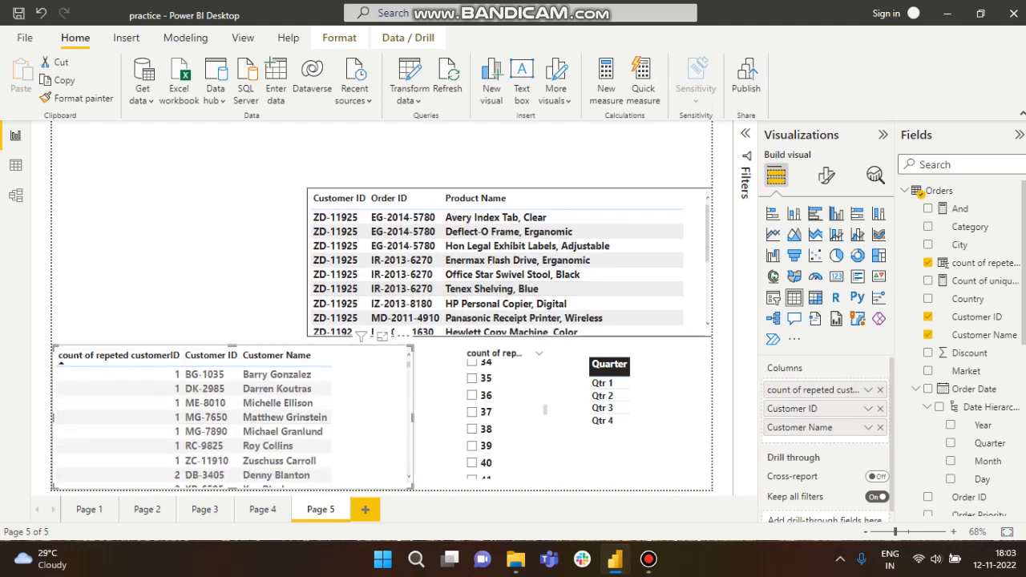
left_click(438, 419)
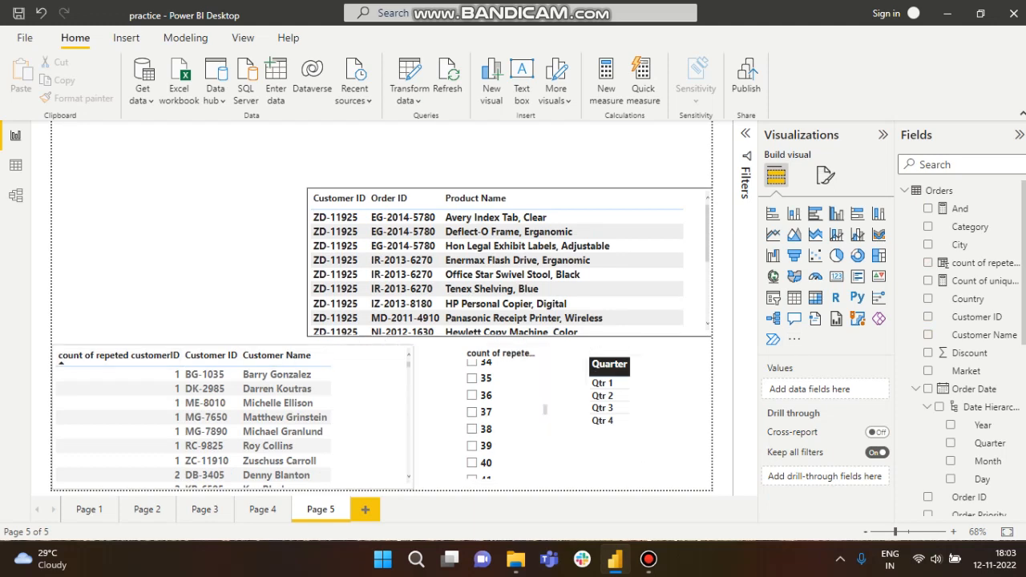
left_click(370, 417)
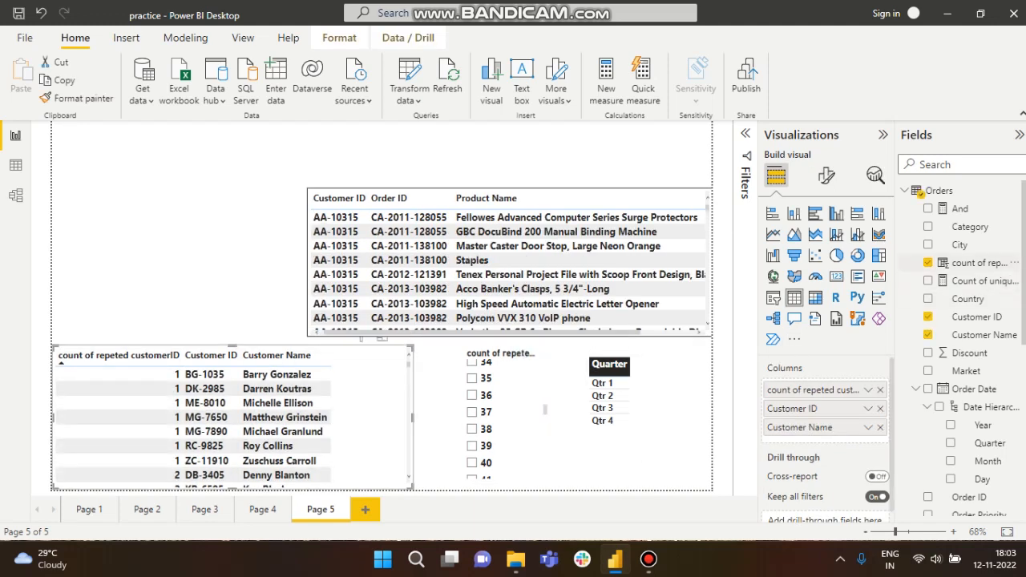
Show the count of repeted customerID column's formula, highlight the whole expression, and close it without changes
left_click(979, 262)
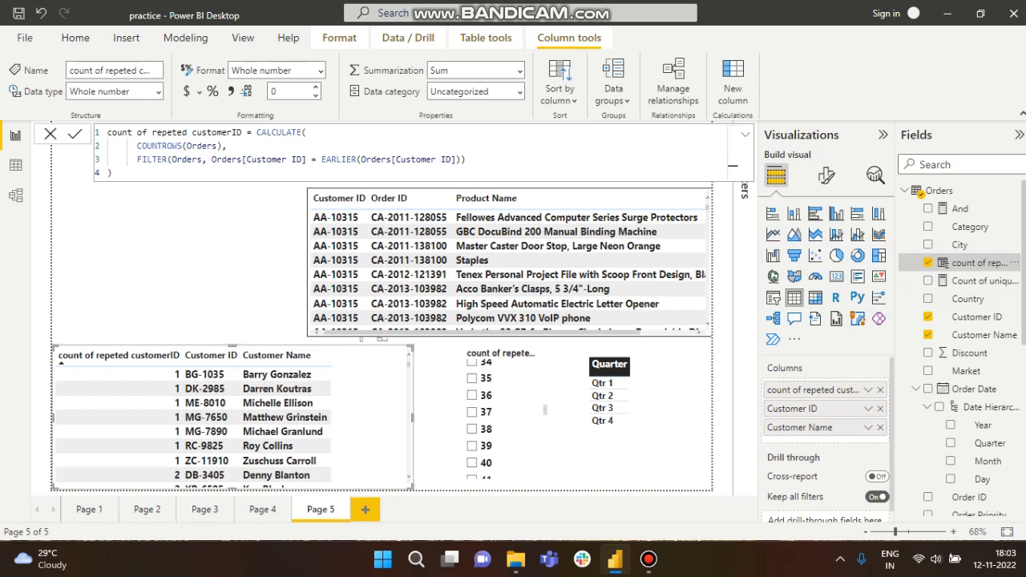
left_click_drag(107, 132, 112, 172)
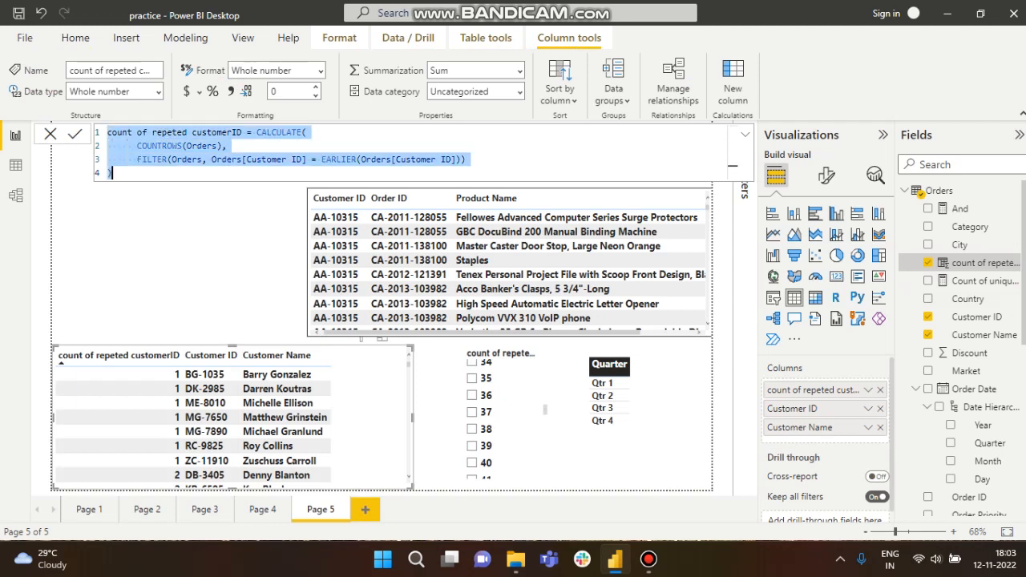
left_click(49, 134)
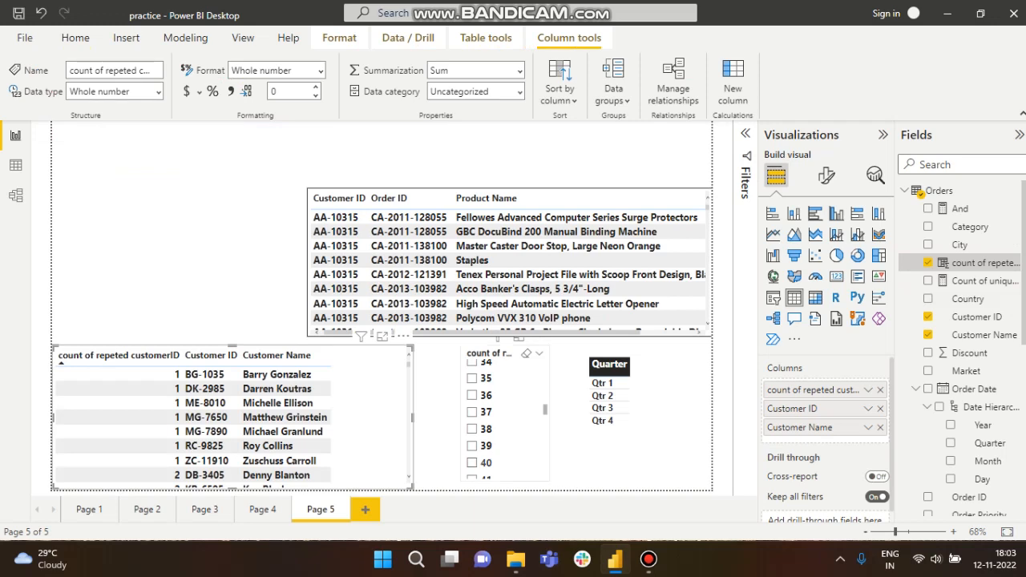
Try the repeat count slicer at 40, clear it, and filter the report to a repeat count of 5
left_click(471, 462)
left_click(472, 462)
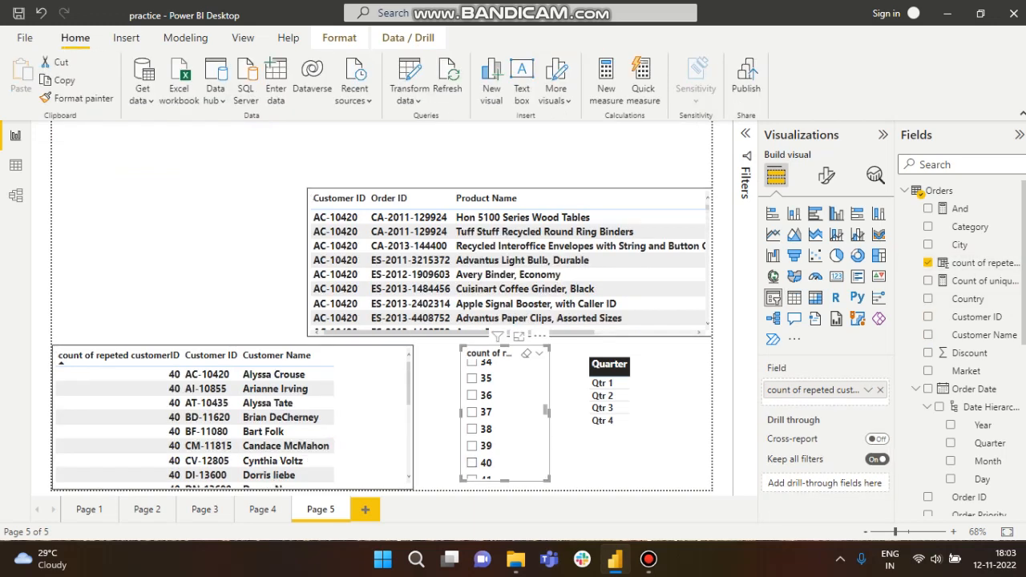
scroll(504, 432, "up", 8)
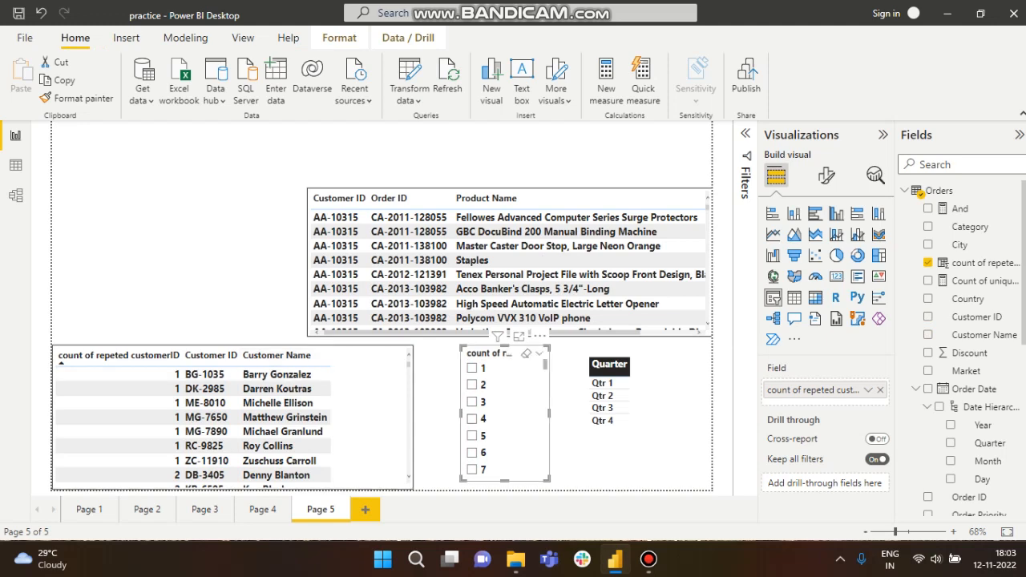
left_click(472, 436)
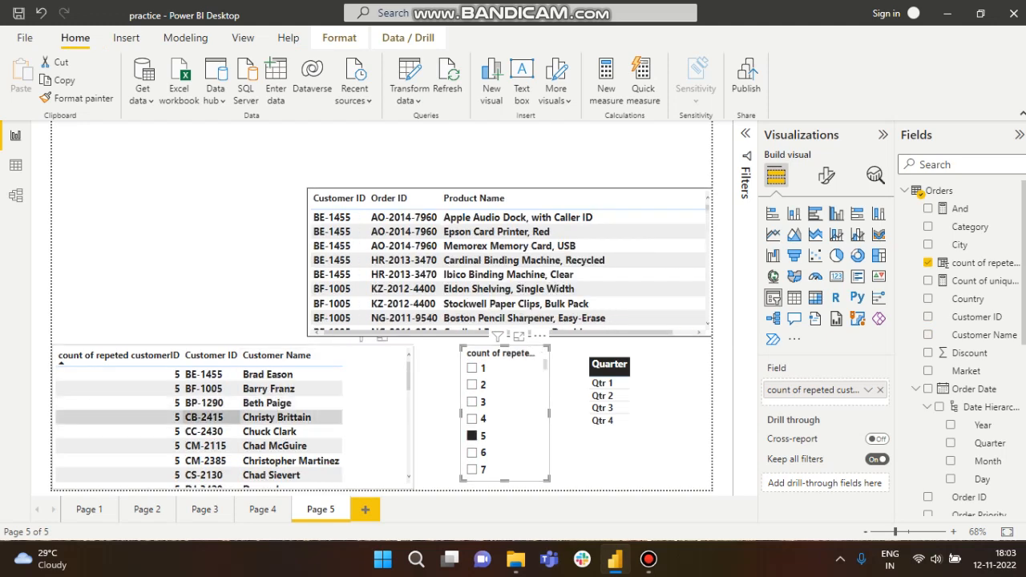
Look through all customers with a repeat count of 5 and return to the first row of the customer count table
scroll(202, 417, "down", 5)
scroll(204, 422, "down", 10)
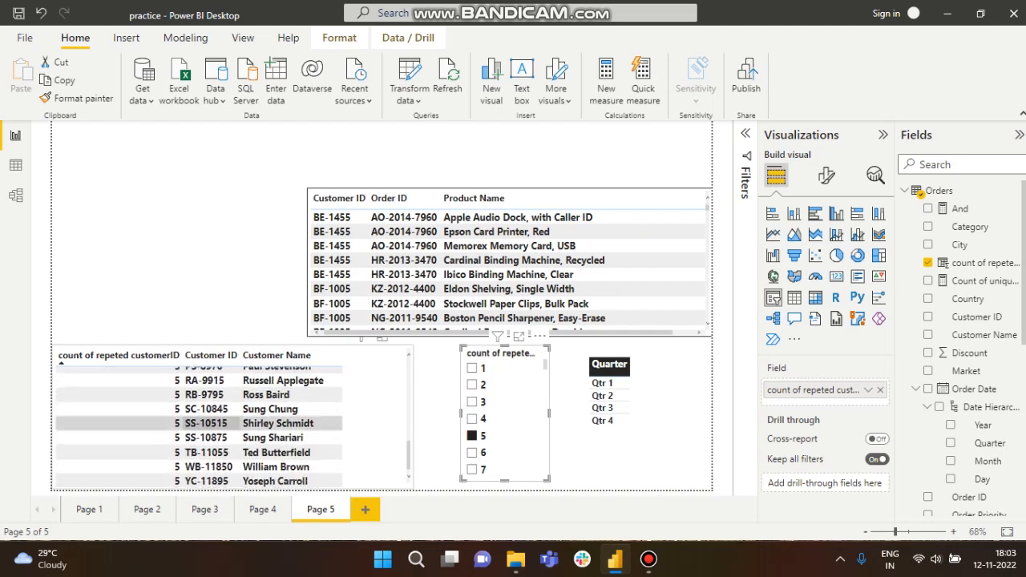
scroll(205, 424, "up", 15)
scroll(204, 425, "up", 2)
scroll(206, 427, "down", 3)
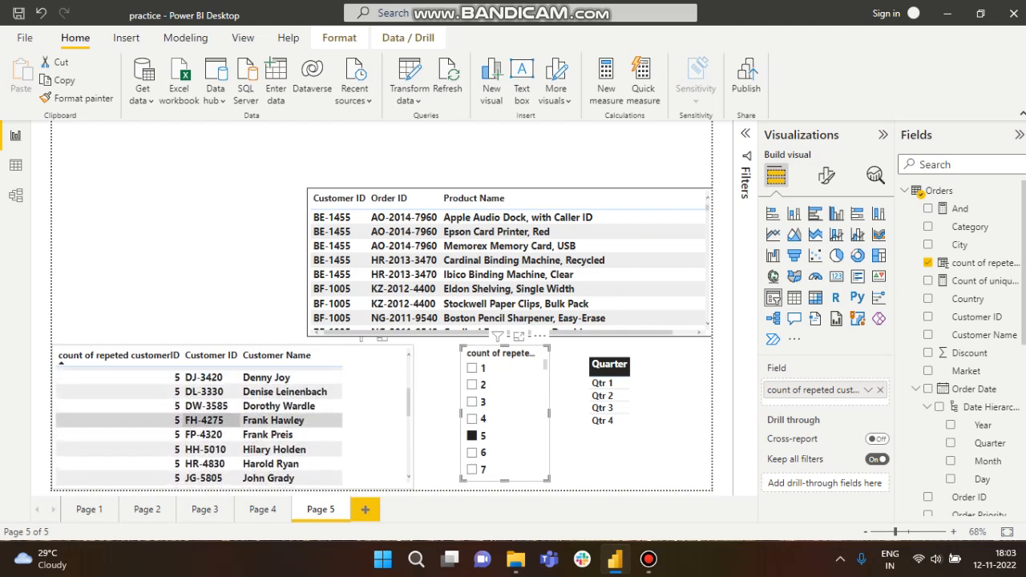
scroll(205, 427, "up", 3)
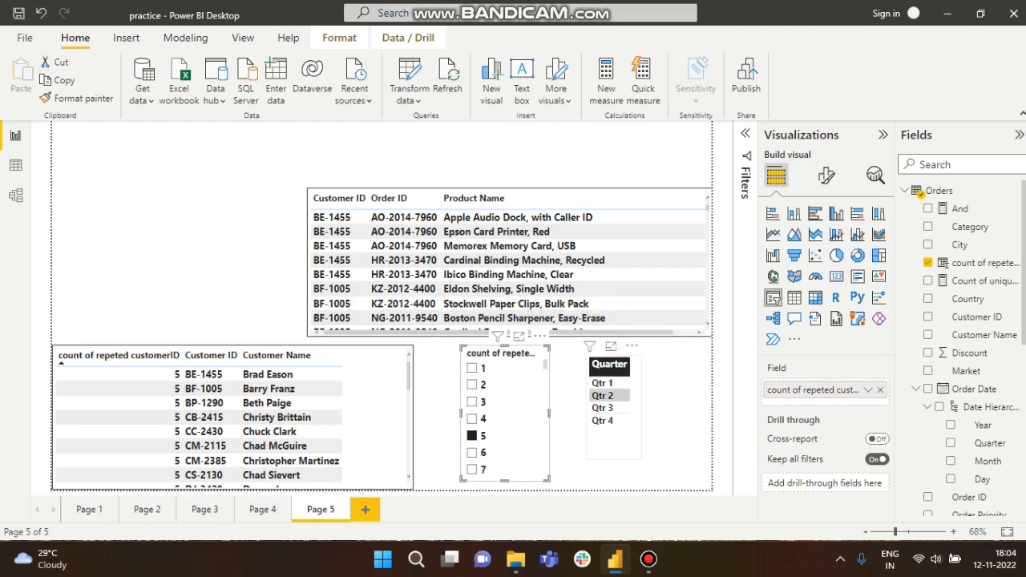
Try Qtr 2, Qtr 4 and Qtr 1 combined with Qtr 2 as quarter filters, and leave the tables filtered to Qtr 1
left_click(602, 383)
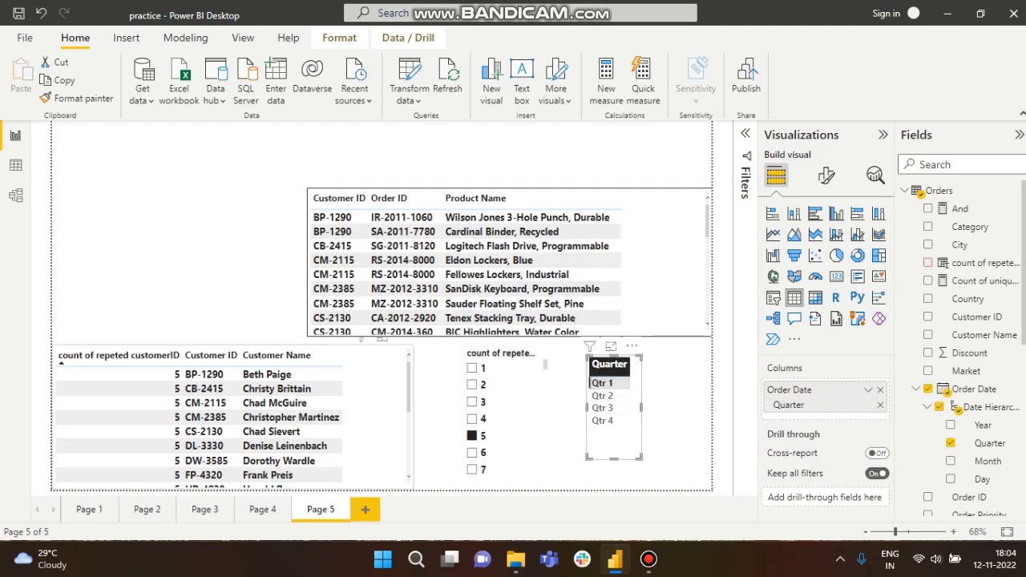
left_click(602, 395)
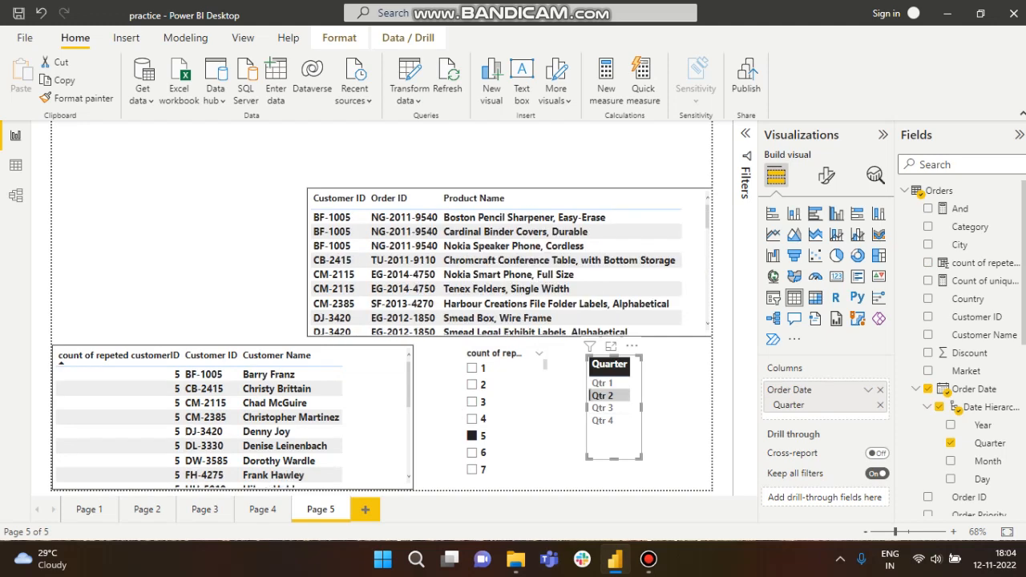
left_click(602, 419)
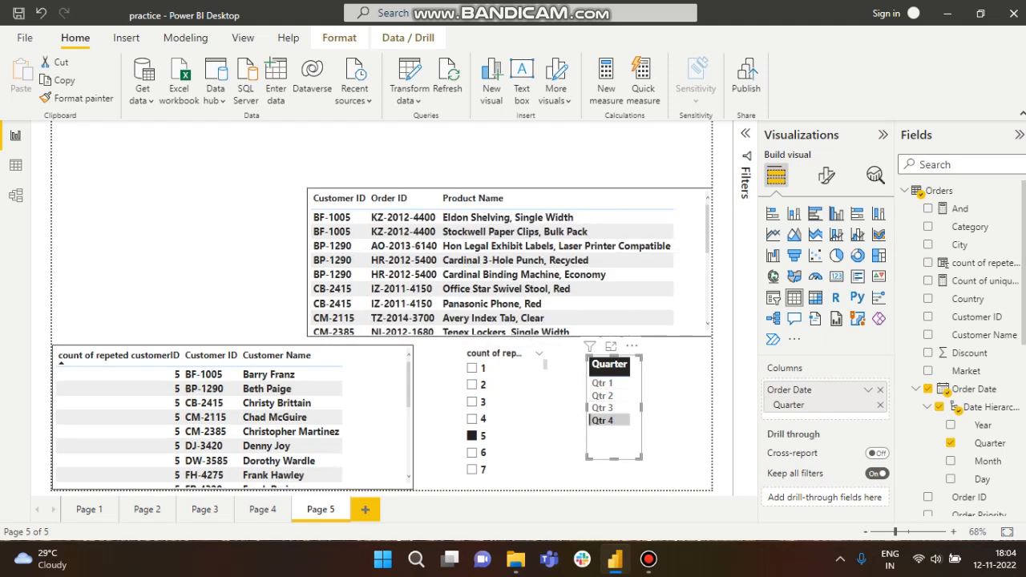
left_click(602, 395)
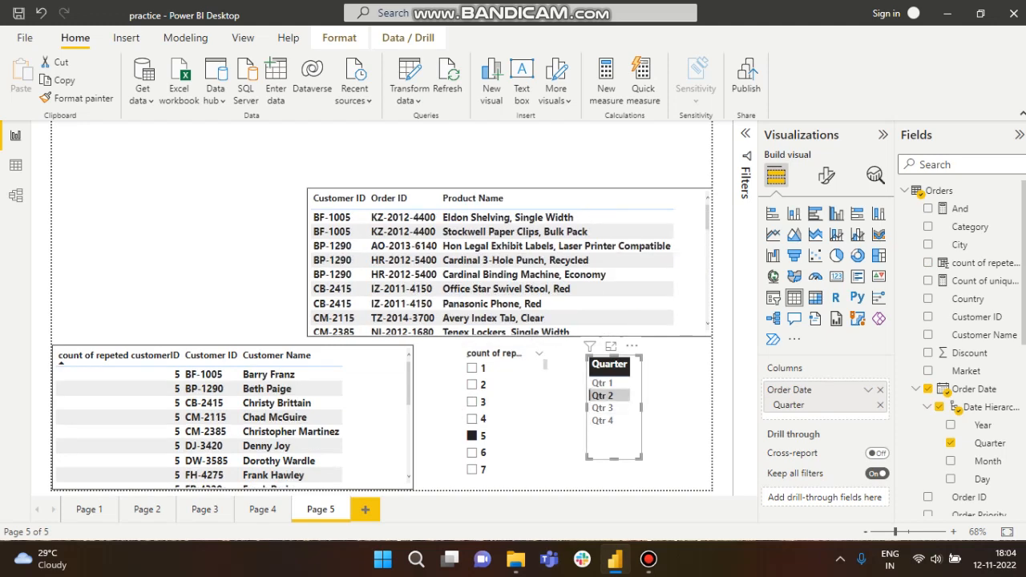
left_click(602, 383, "ctrl")
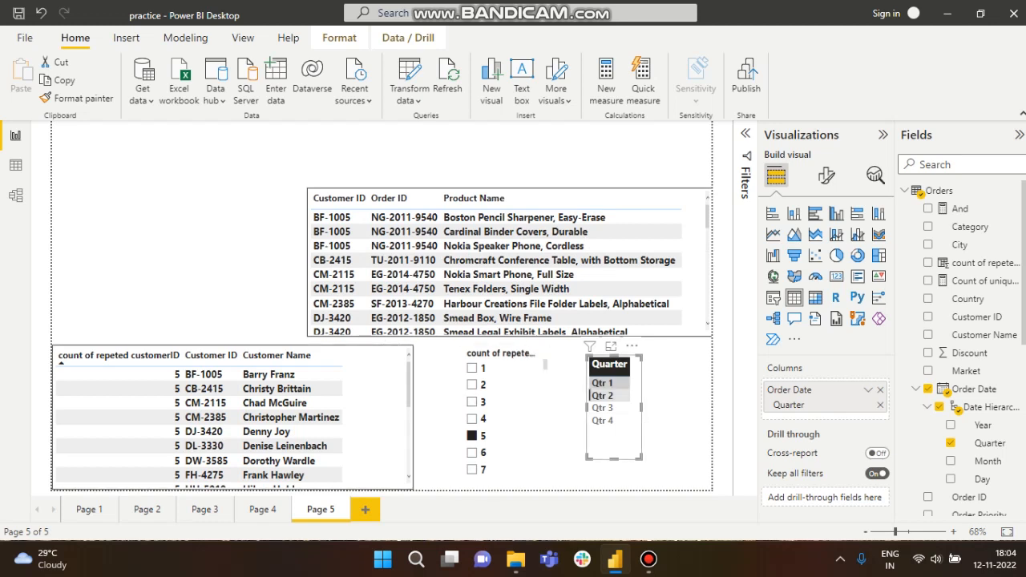
left_click(597, 383)
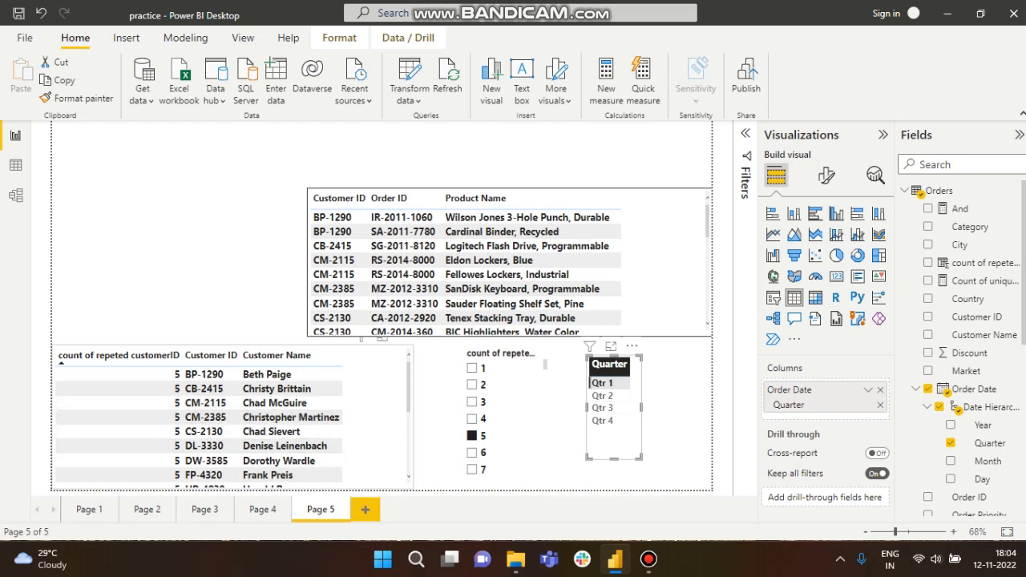
Examine the customer count table for the Qtr 1 customers with a repeat count of 5 and return to its first row
scroll(200, 424, "down", 3)
scroll(201, 424, "up", 2)
scroll(200, 425, "down", 3)
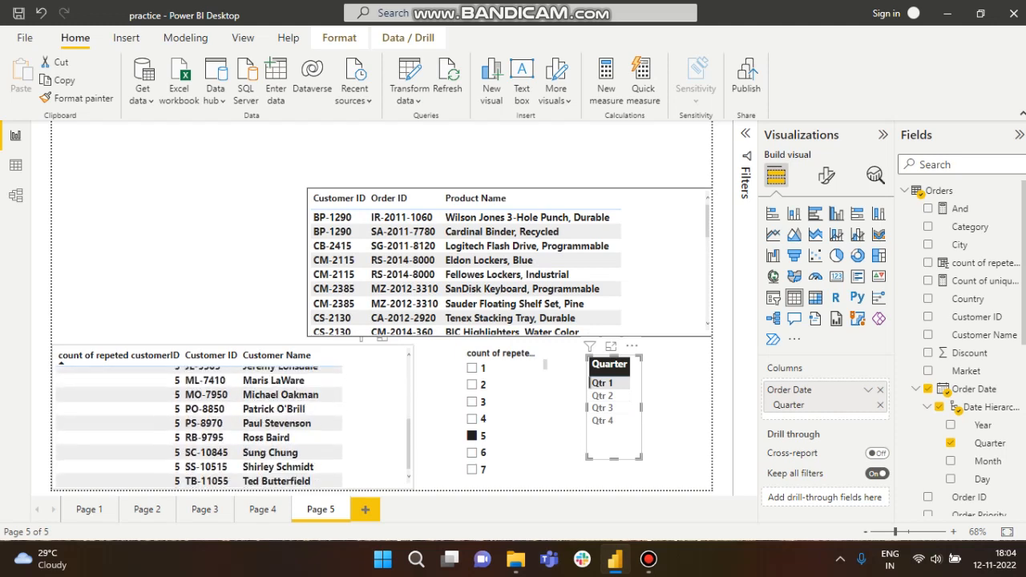
scroll(200, 425, "up", 5)
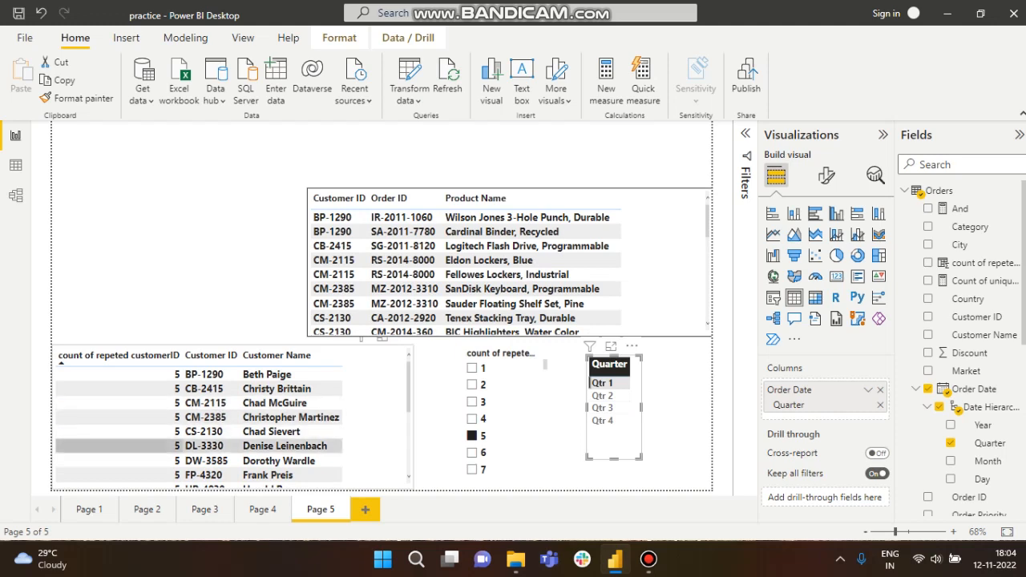
scroll(200, 436, "down", 2)
scroll(200, 436, "down", 2)
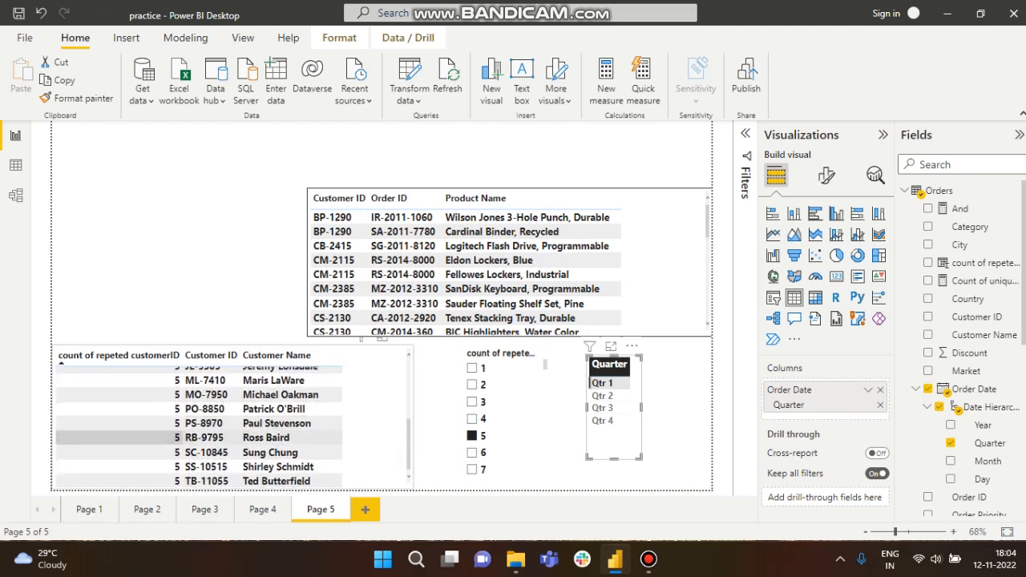
scroll(200, 436, "up", 4)
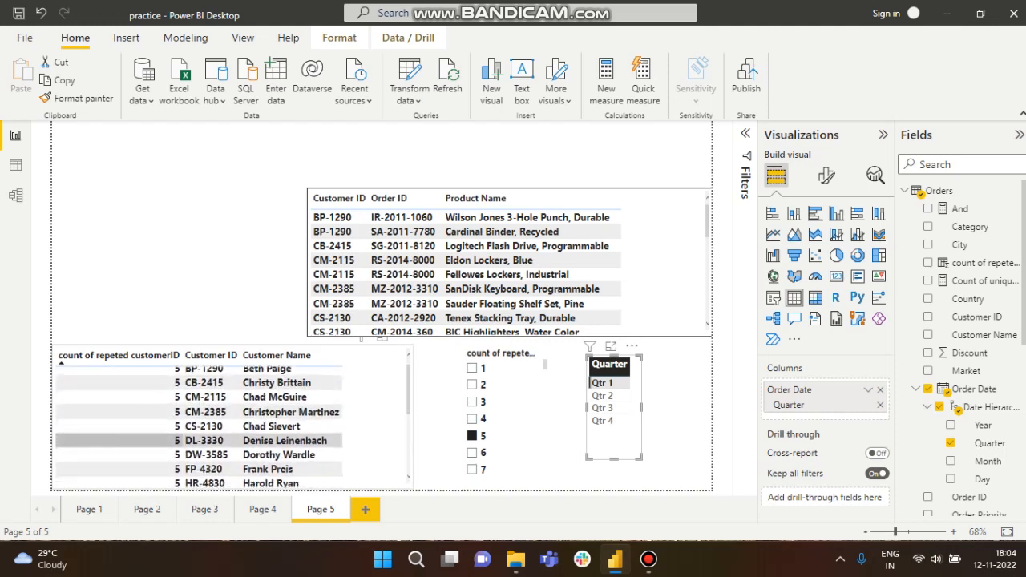
scroll(200, 440, "down", 2)
scroll(200, 440, "up", 2)
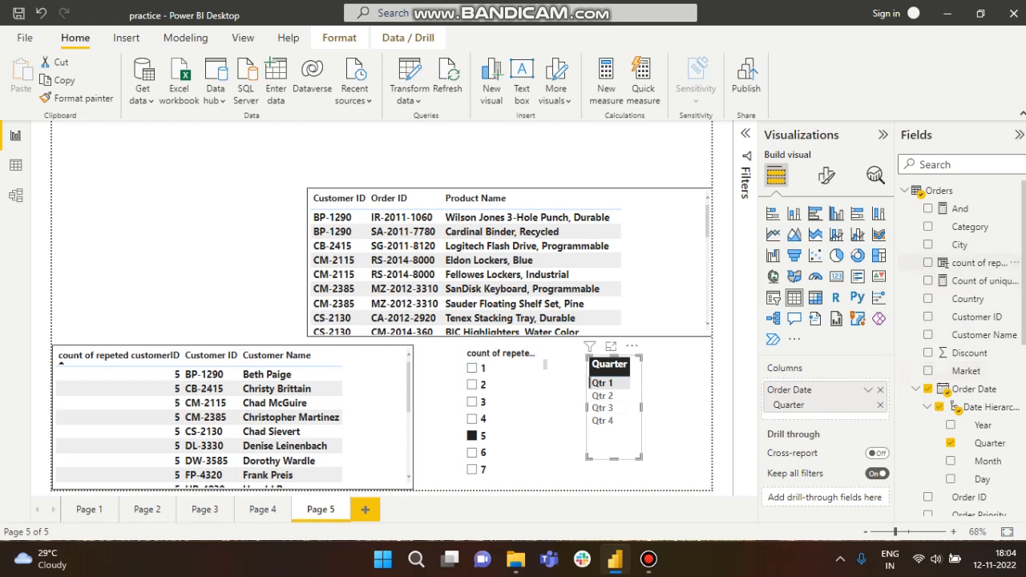
Inspect COUNTROWS and VALUES(Orders[Customer ID]) in the Count of unique customers measure's formula, and close it without changes
left_click(978, 281)
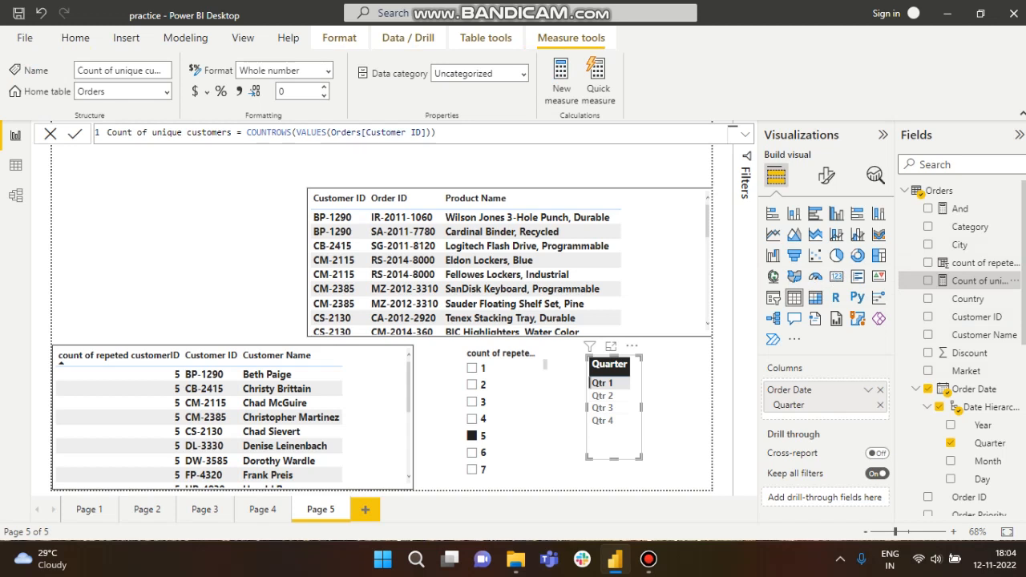
double_click(269, 132)
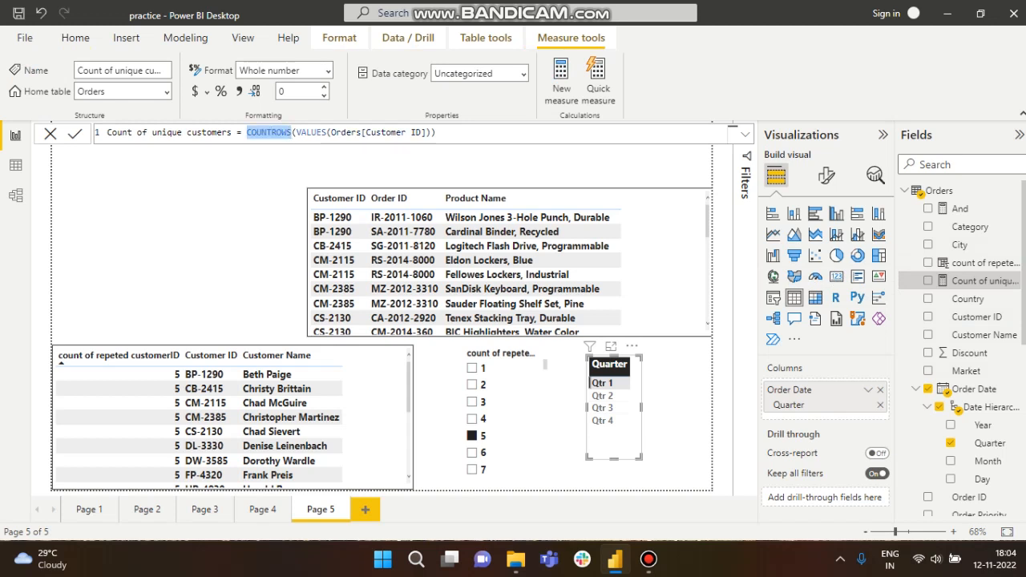
double_click(311, 132)
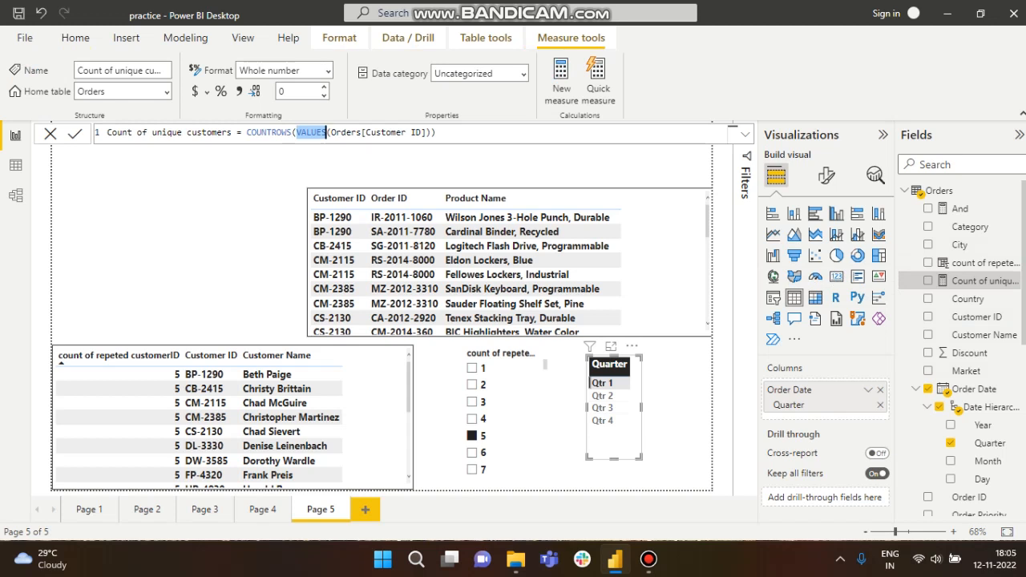
left_click_drag(431, 132, 296, 132)
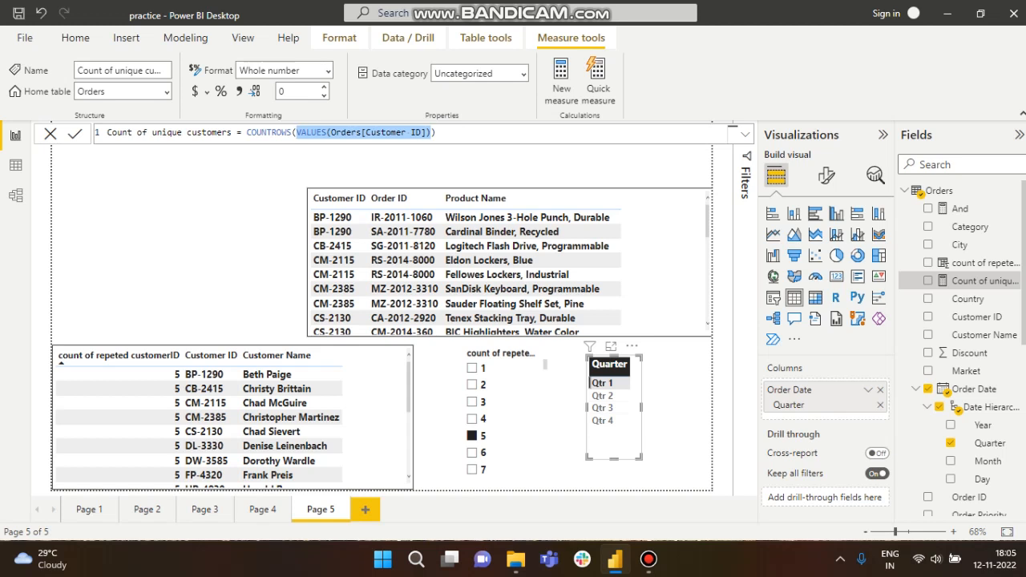
left_click(426, 133)
left_click(440, 133)
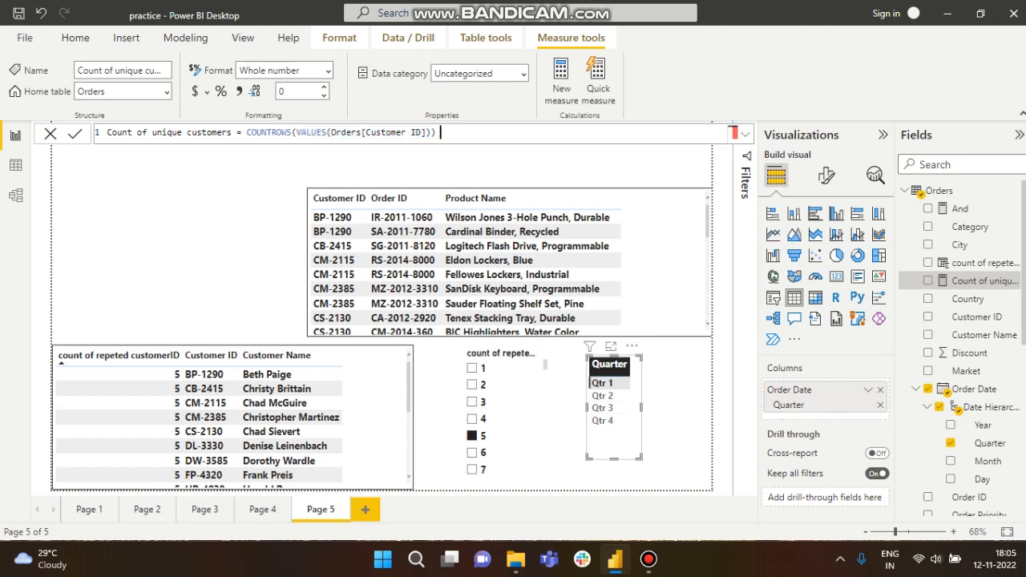
left_click_drag(440, 133, 301, 133)
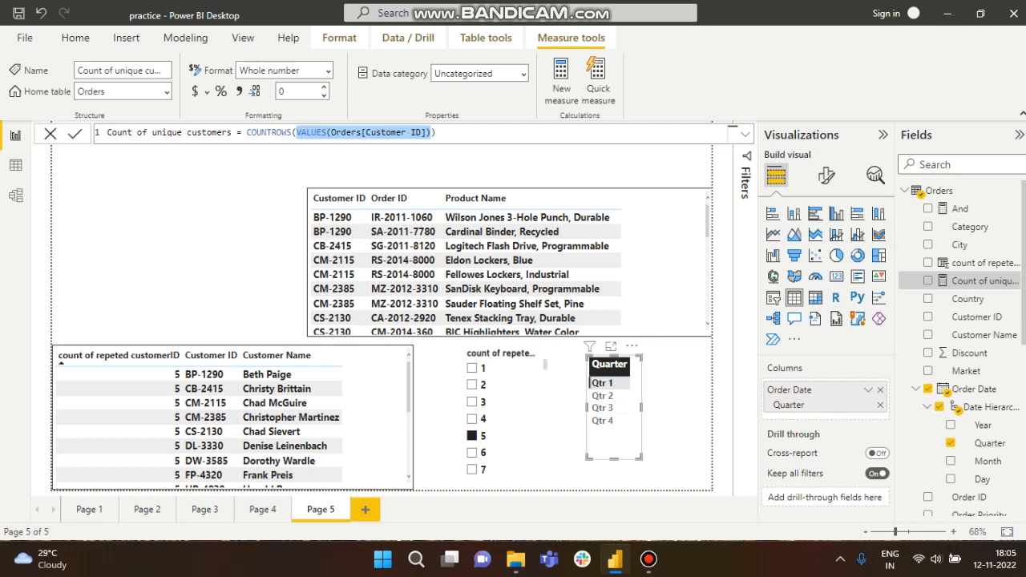
left_click(415, 133)
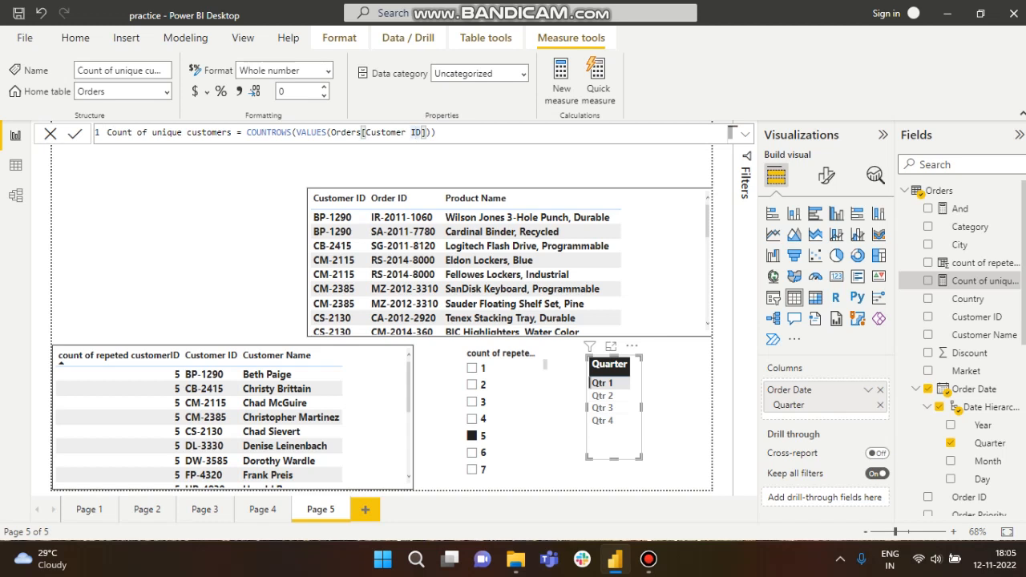
double_click(269, 133)
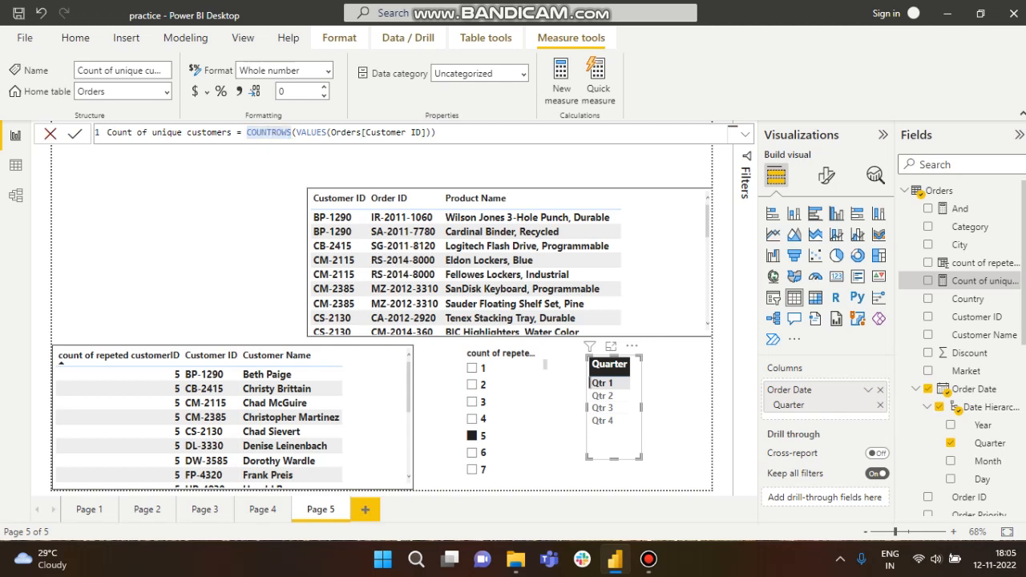
left_click(50, 133)
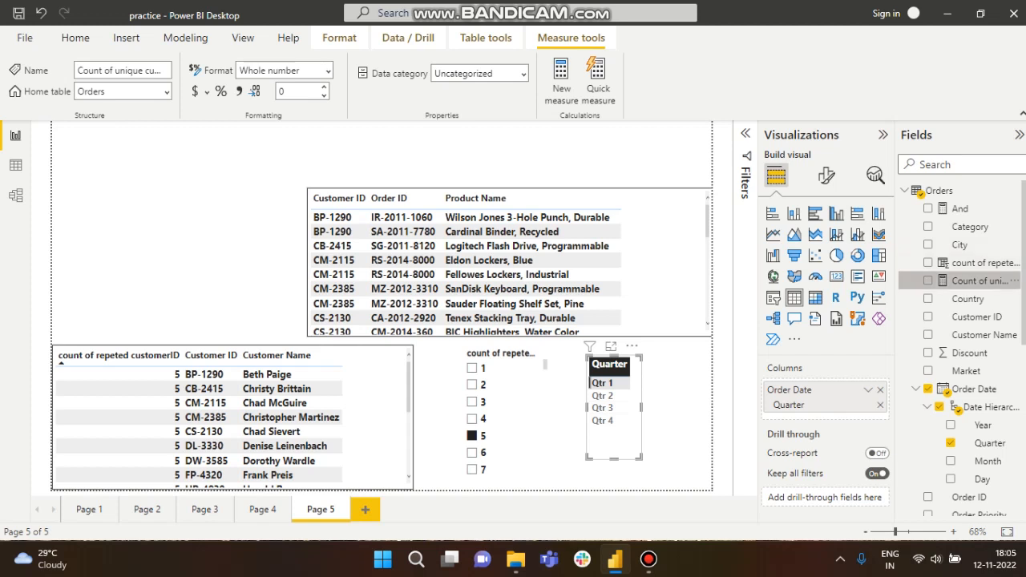
Add a card visual showing the Count of unique customers measure in the empty area beside the product table
left_click(232, 293)
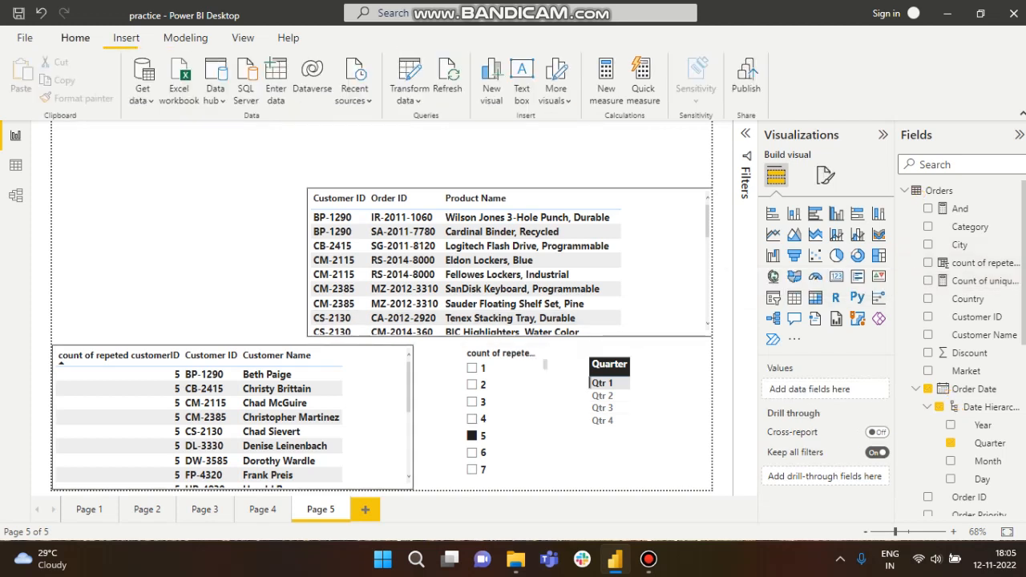
left_click(927, 281)
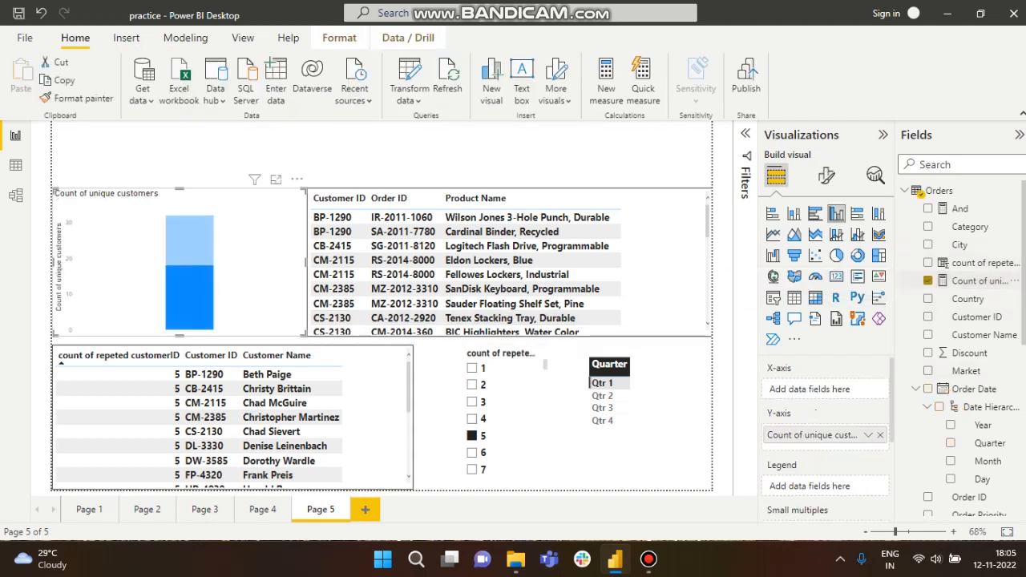
left_click(835, 276)
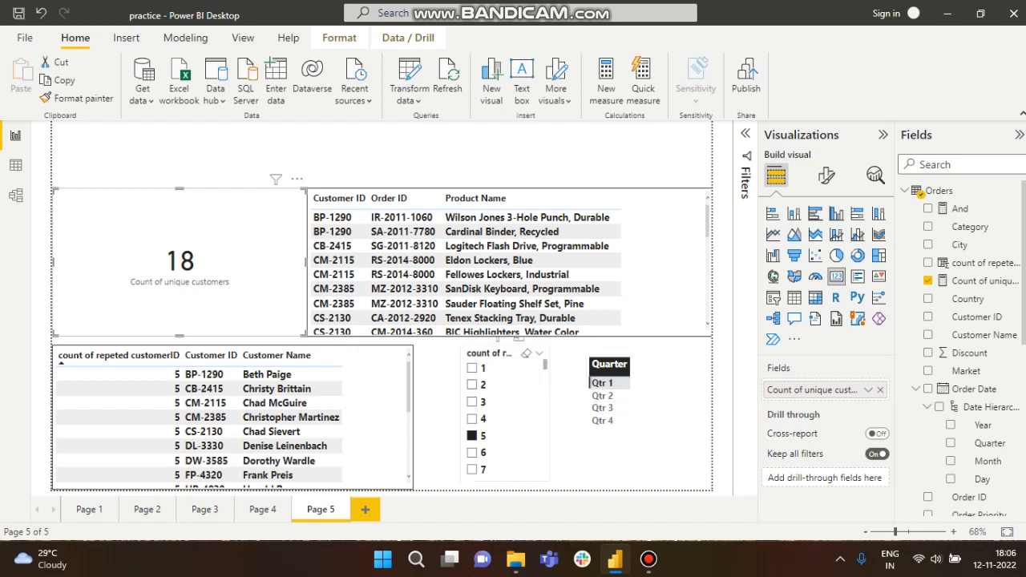
Filter the report to a repeat count of 2, check the card for Qtr 2 and Qtr 3, and leave Qtr 4 selected
left_click(472, 385)
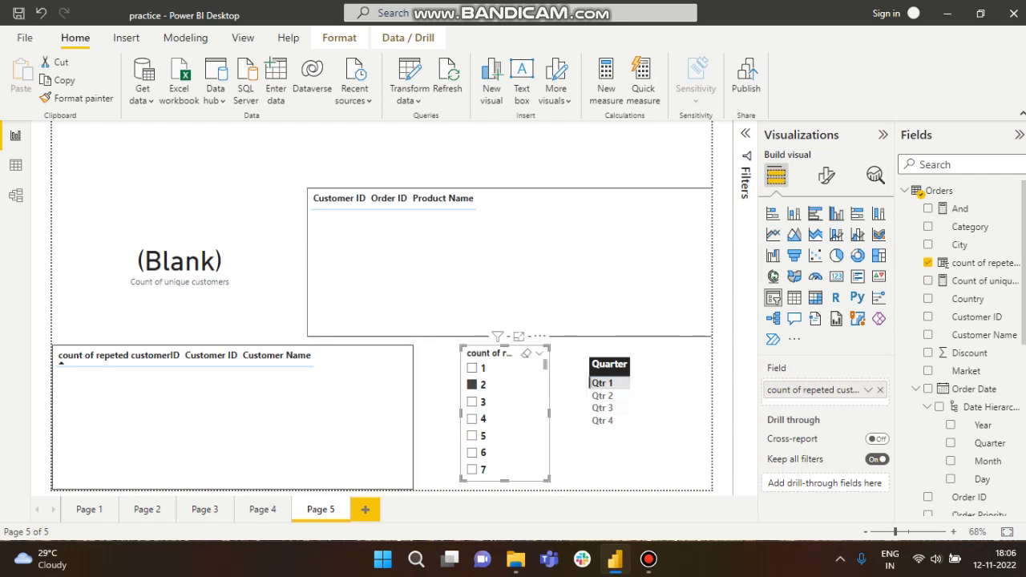
left_click(603, 396)
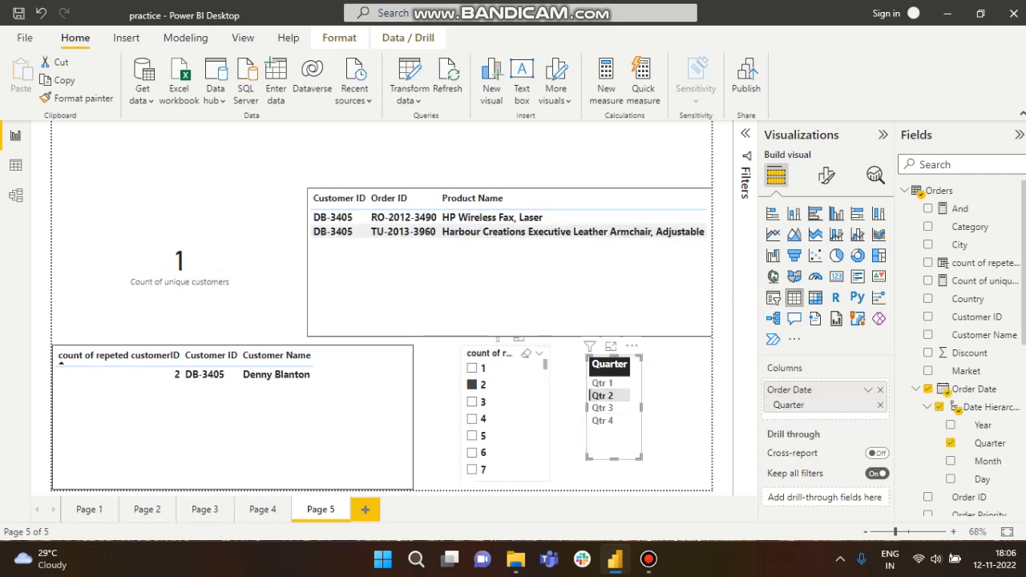
left_click(602, 408)
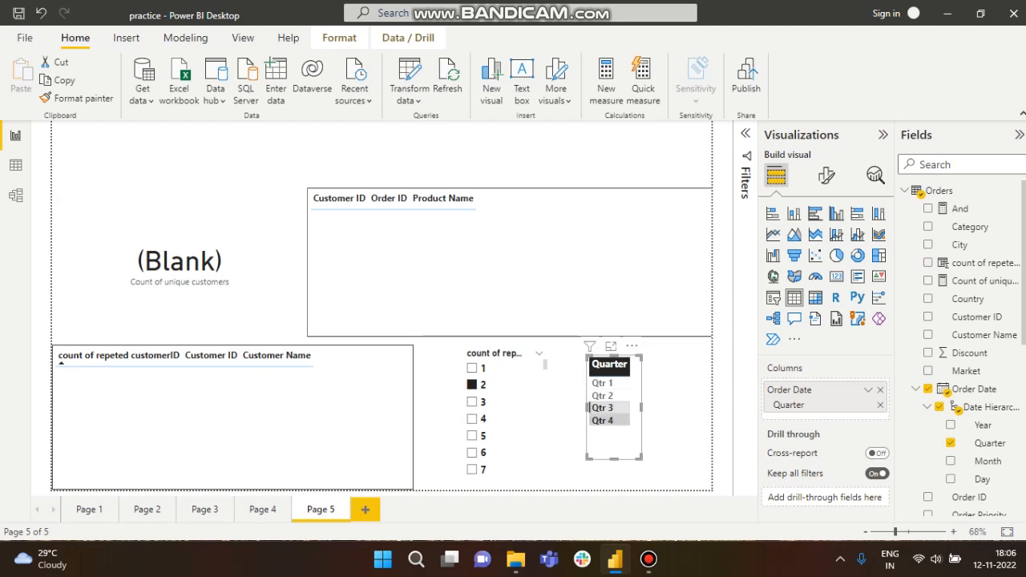
left_click(602, 420)
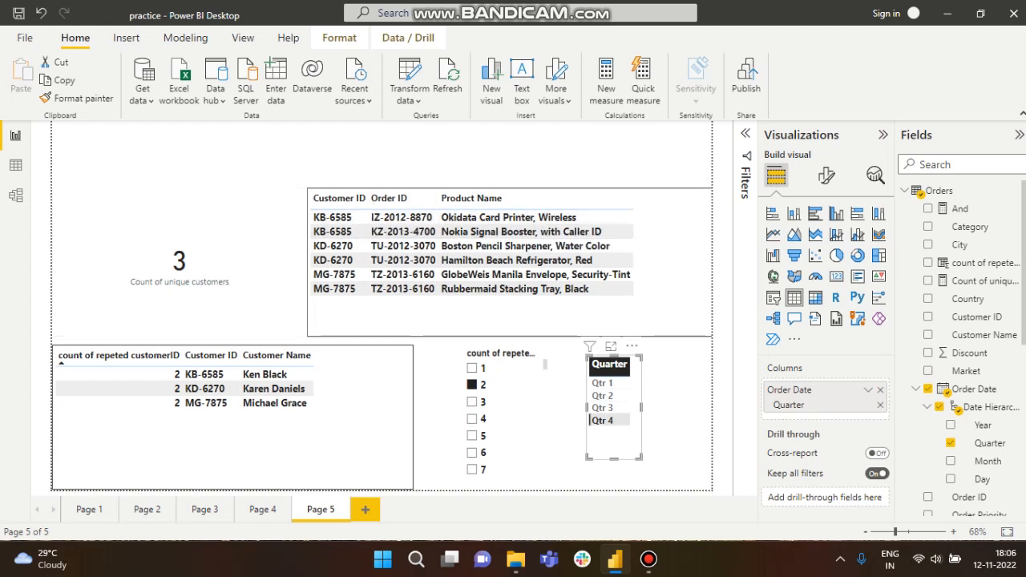
left_click(240, 152)
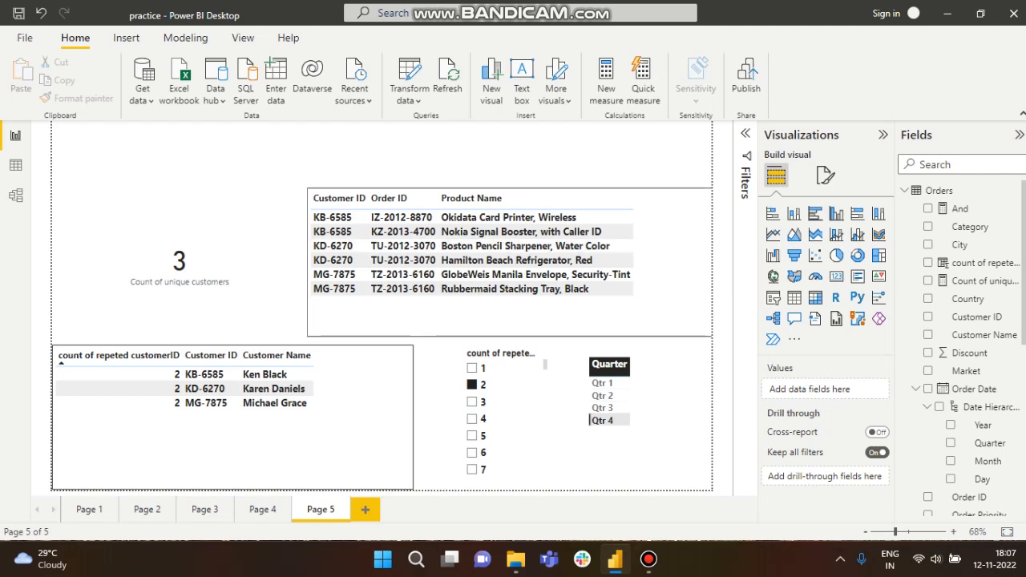
left_click(649, 558)
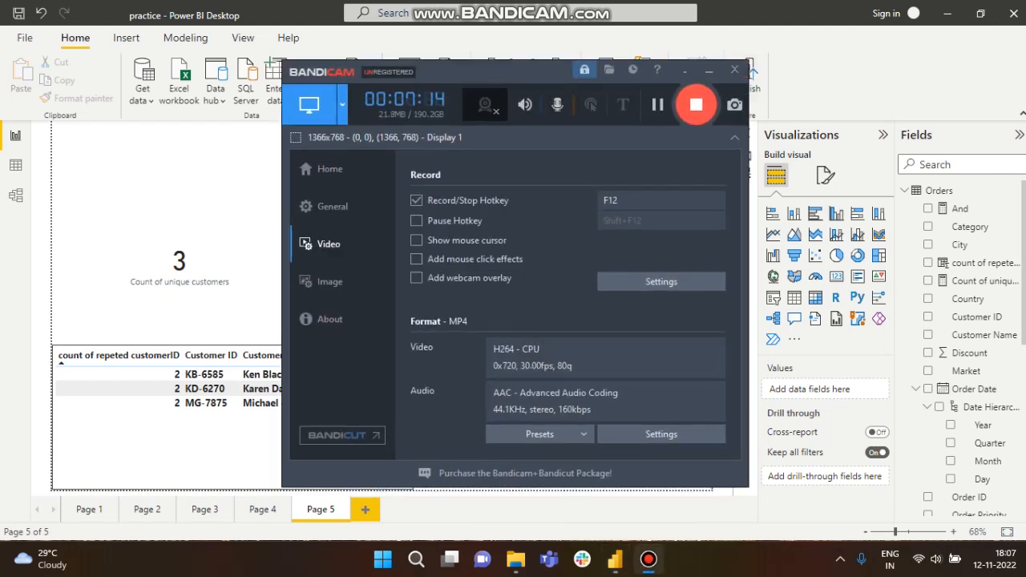